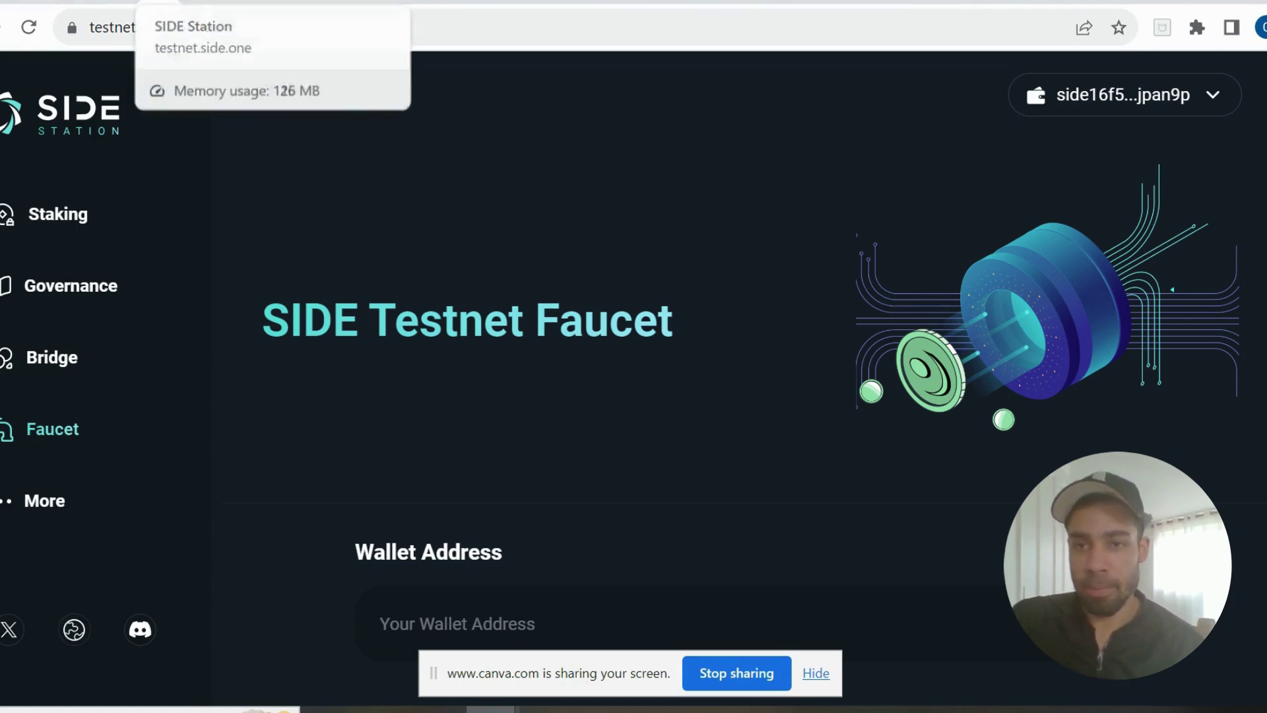
Switch to the Galxe Insider Role campaign tab to confirm every task is checked
left_click(226, 3)
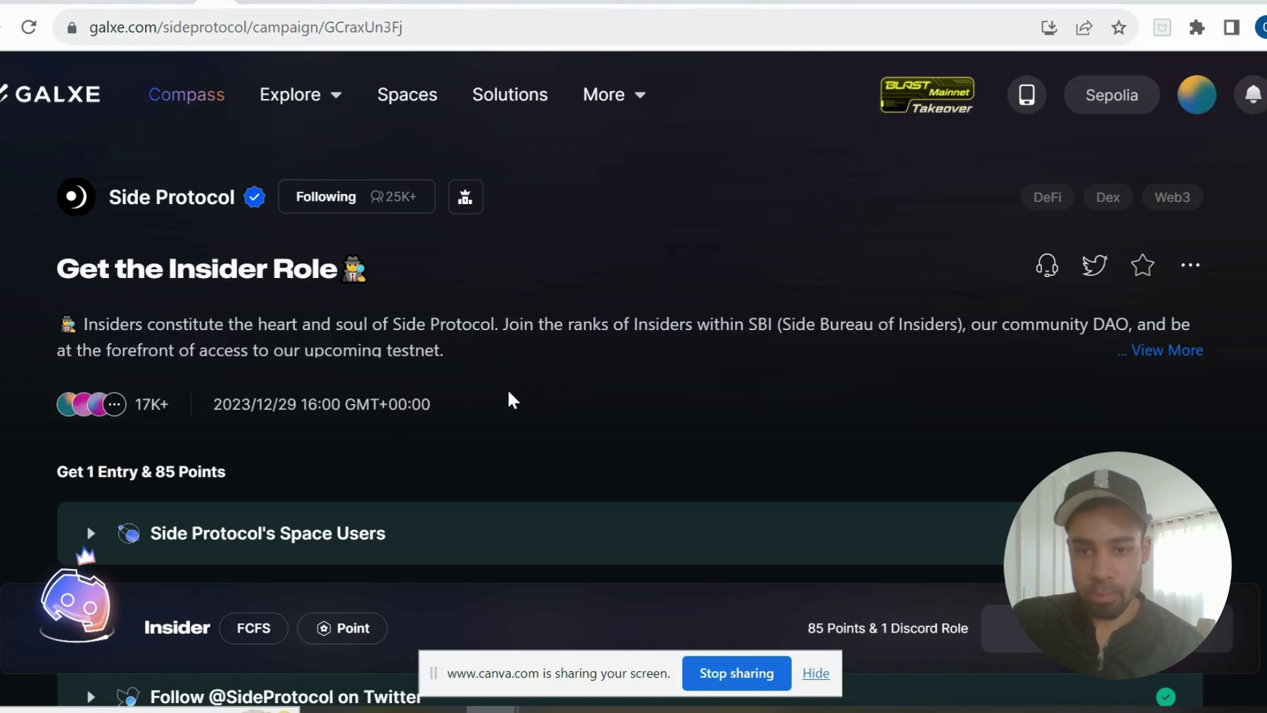
scroll(510, 400, "down", 3)
scroll(510, 400, "down", 1)
scroll(510, 400, "up", 5)
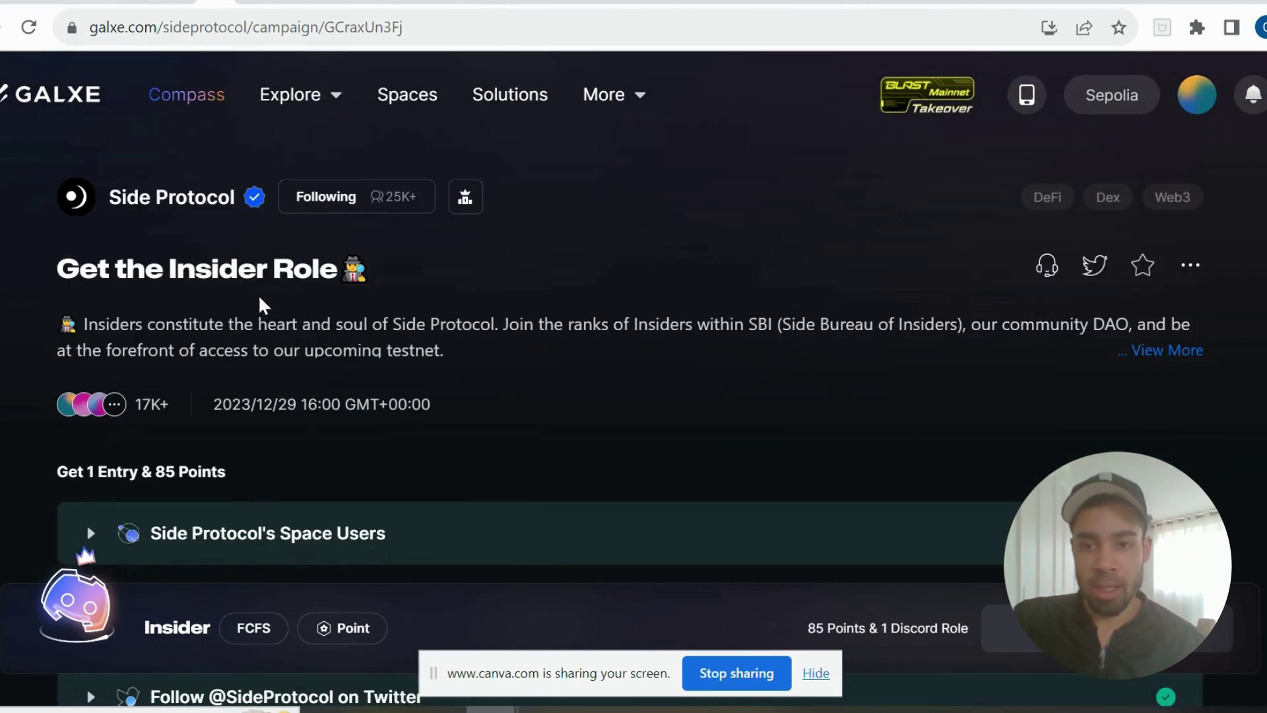
scroll(348, 348, "down", 1)
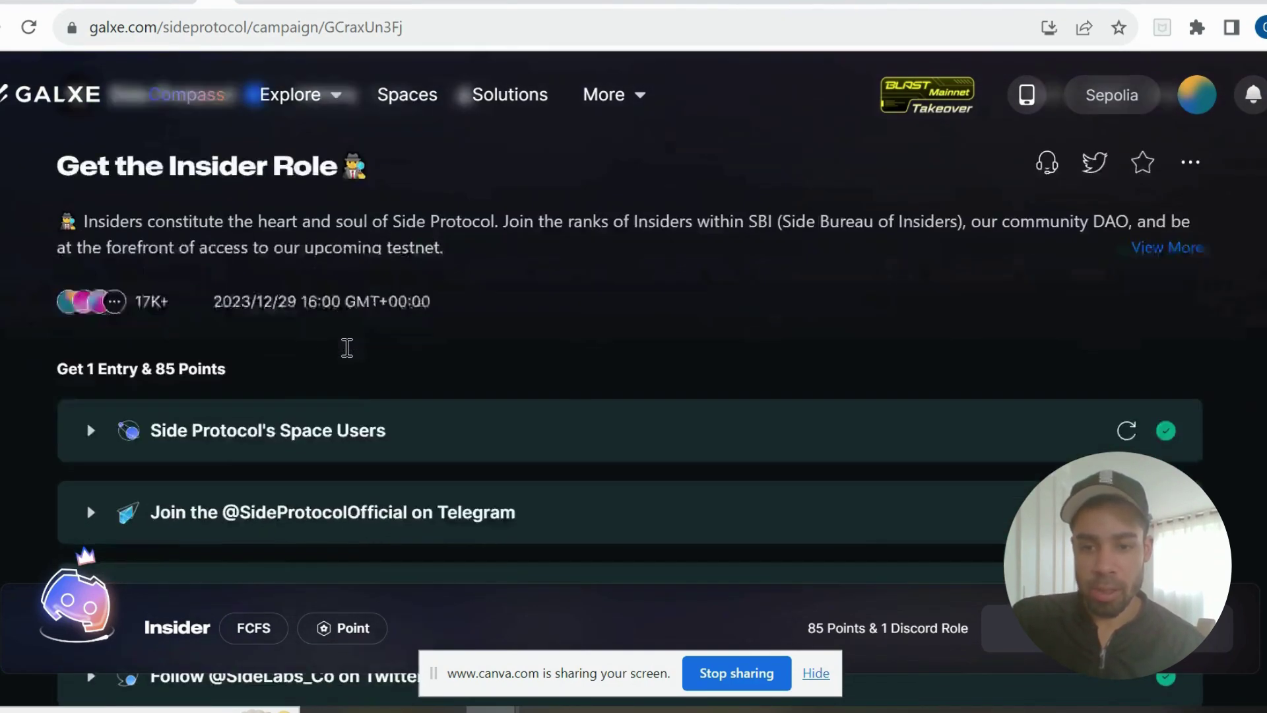
scroll(348, 347, "down", 1)
scroll(348, 347, "down", 1)
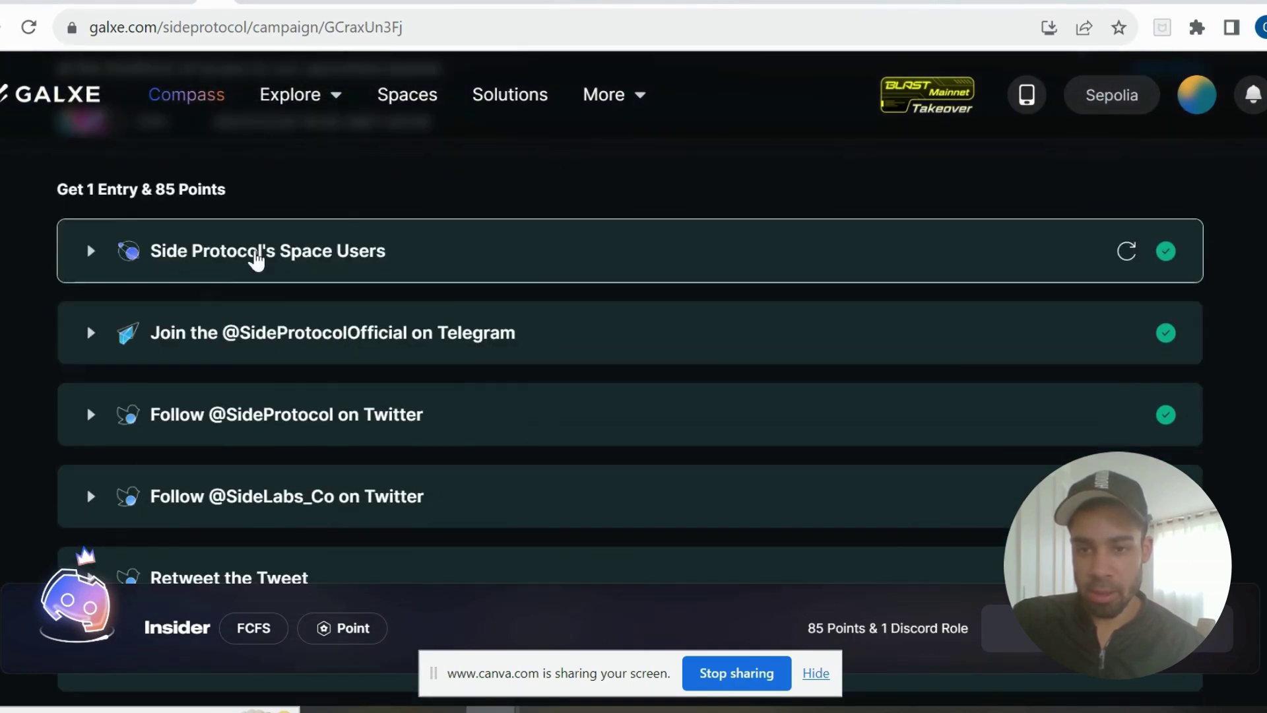
scroll(298, 267, "down", 1)
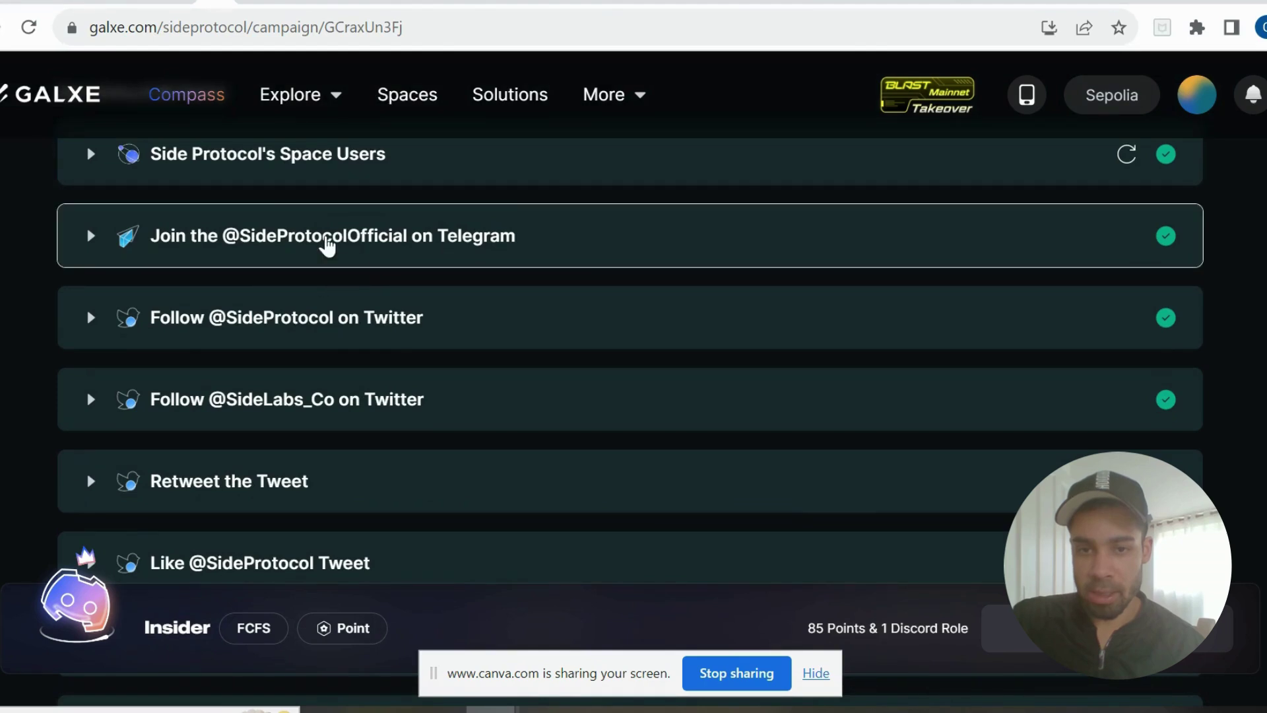
scroll(381, 327, "down", 1)
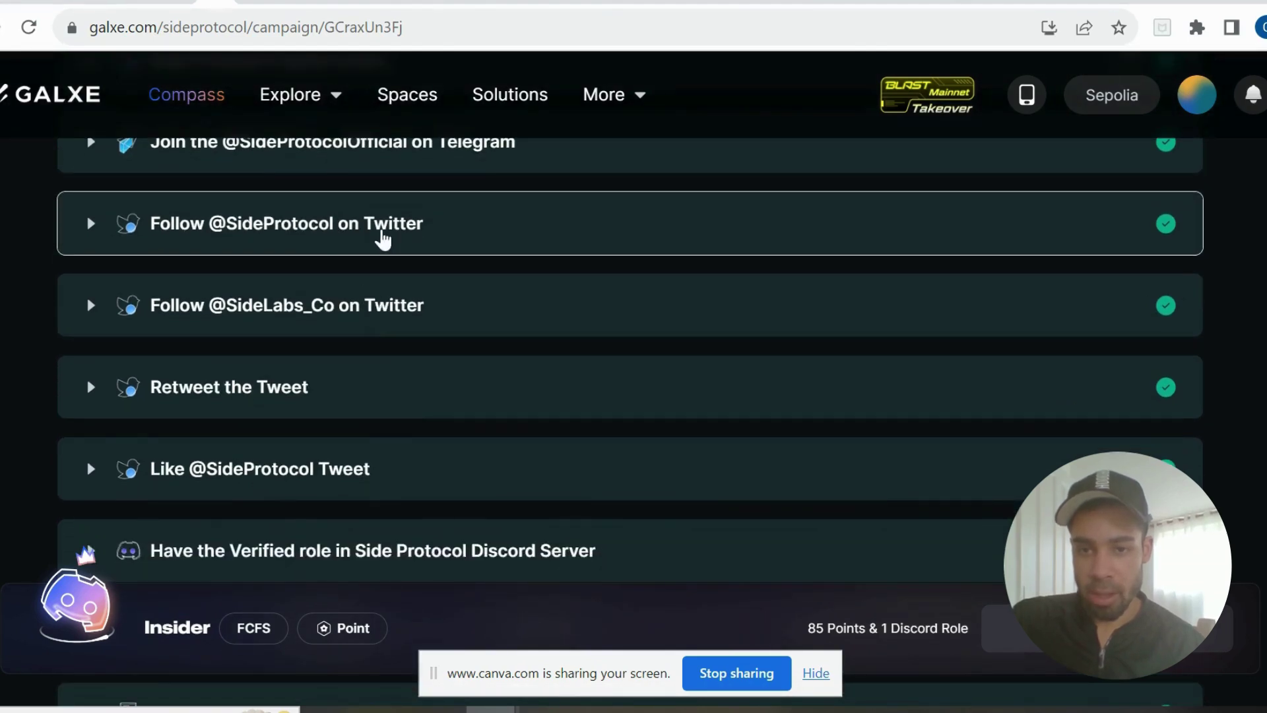
scroll(347, 294, "down", 1)
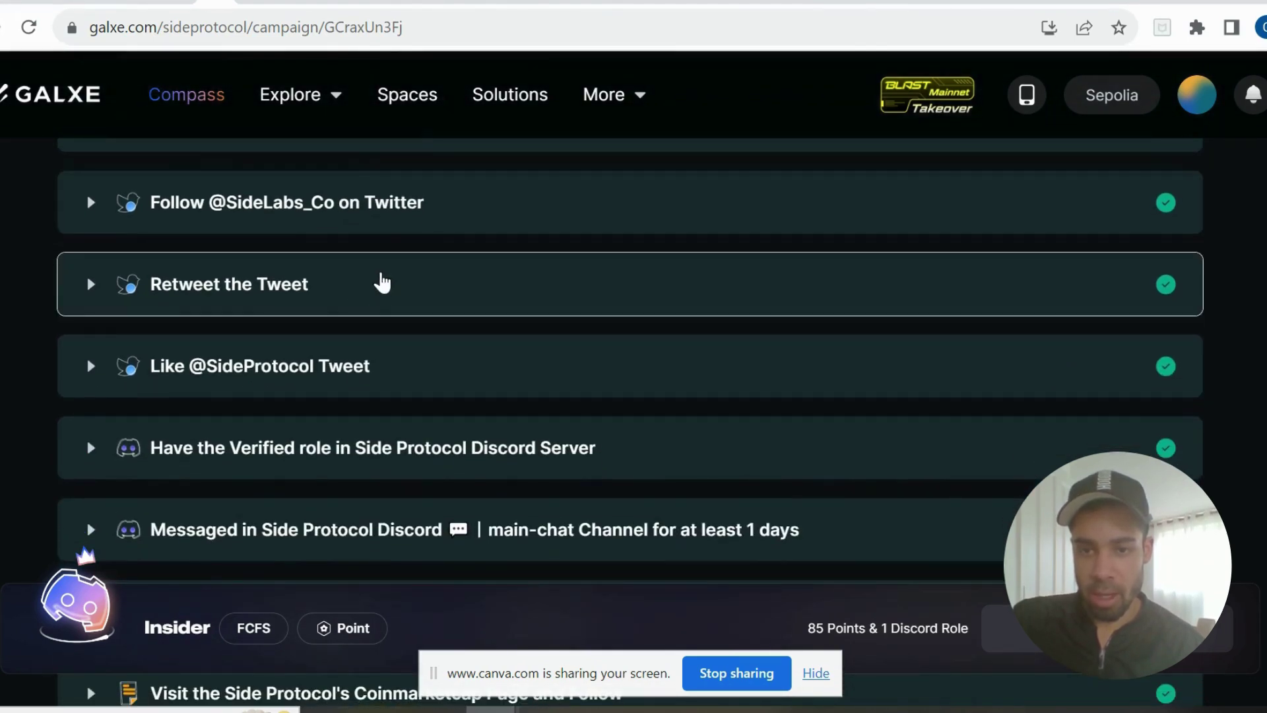
scroll(356, 333, "down", 2)
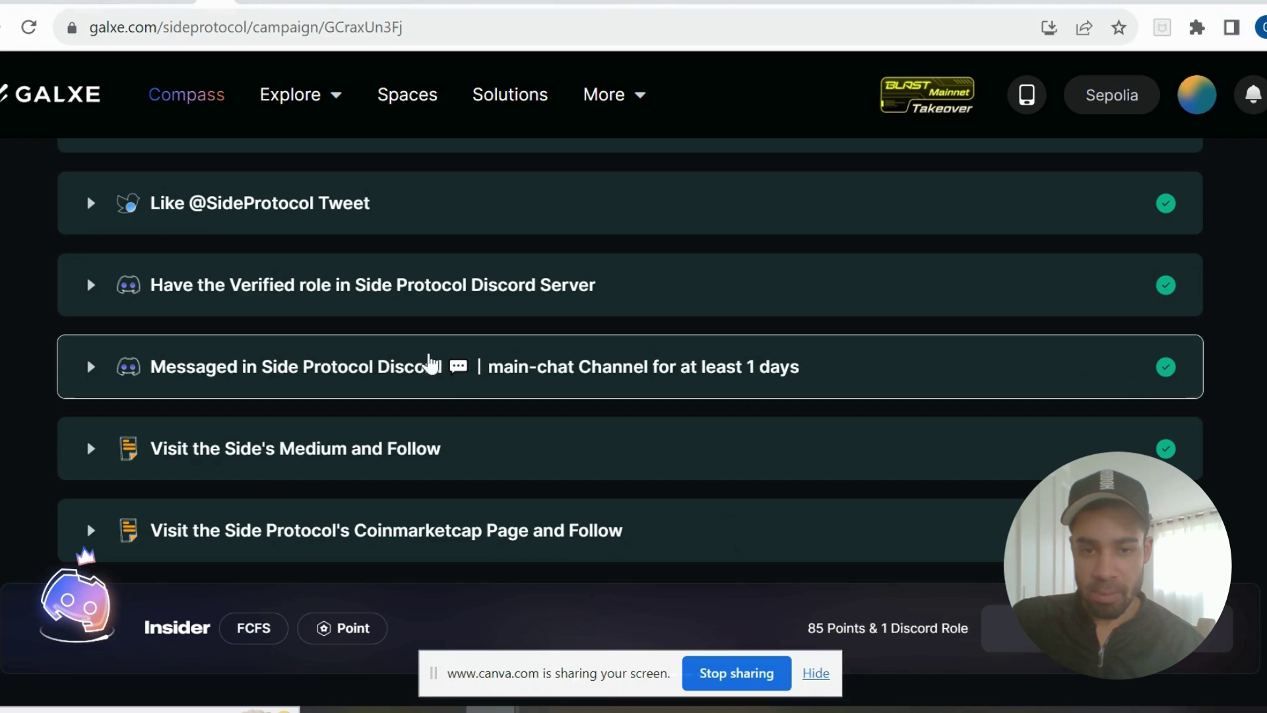
scroll(438, 375, "down", 1)
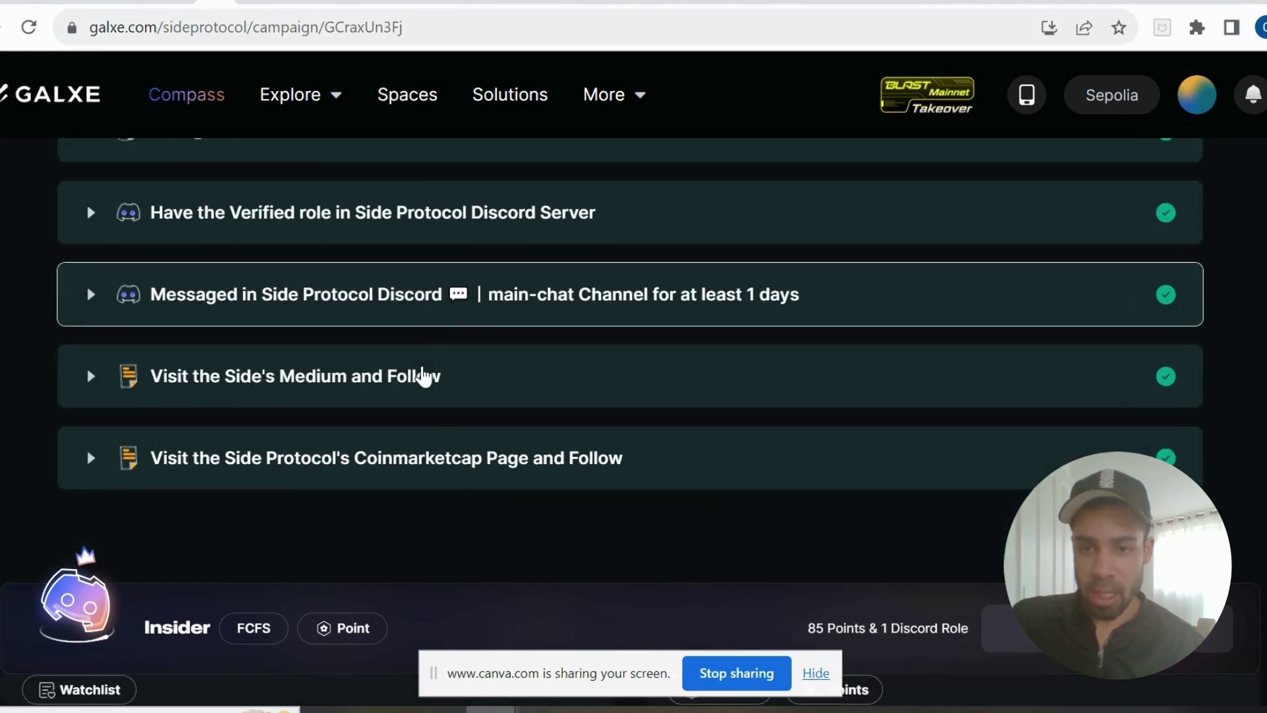
scroll(424, 374, "up", 1)
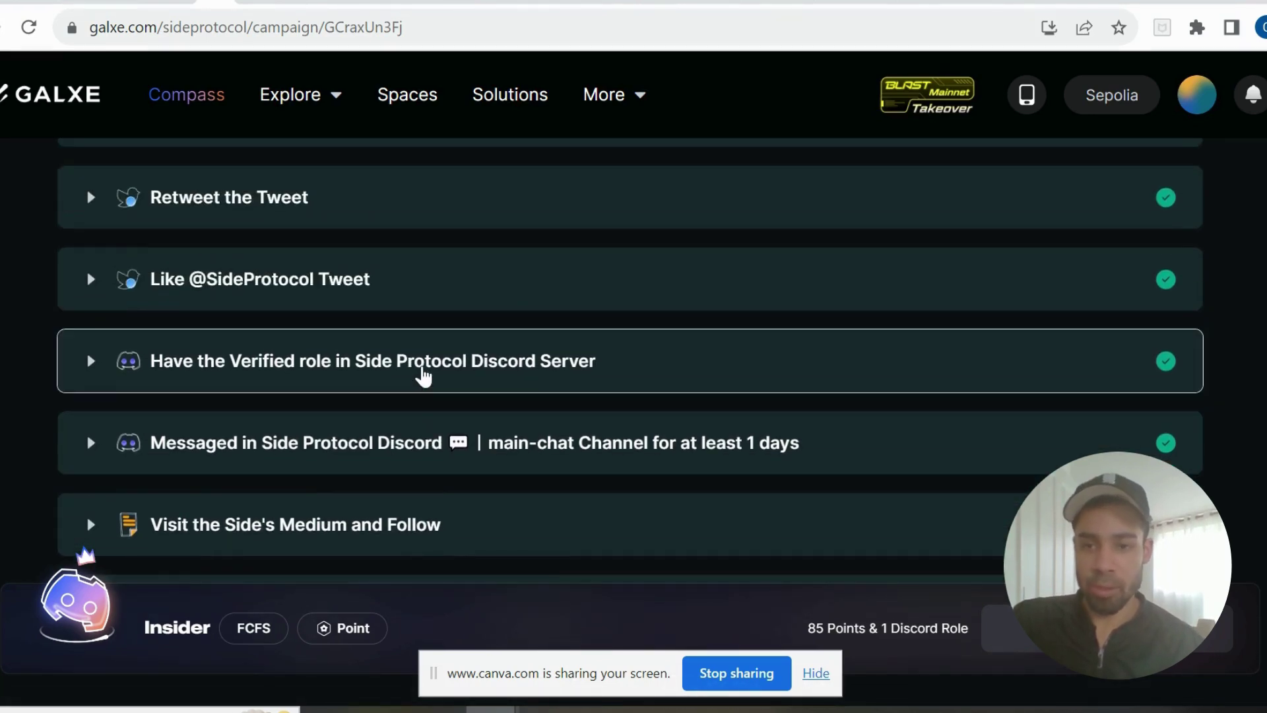
scroll(438, 429, "down", 2)
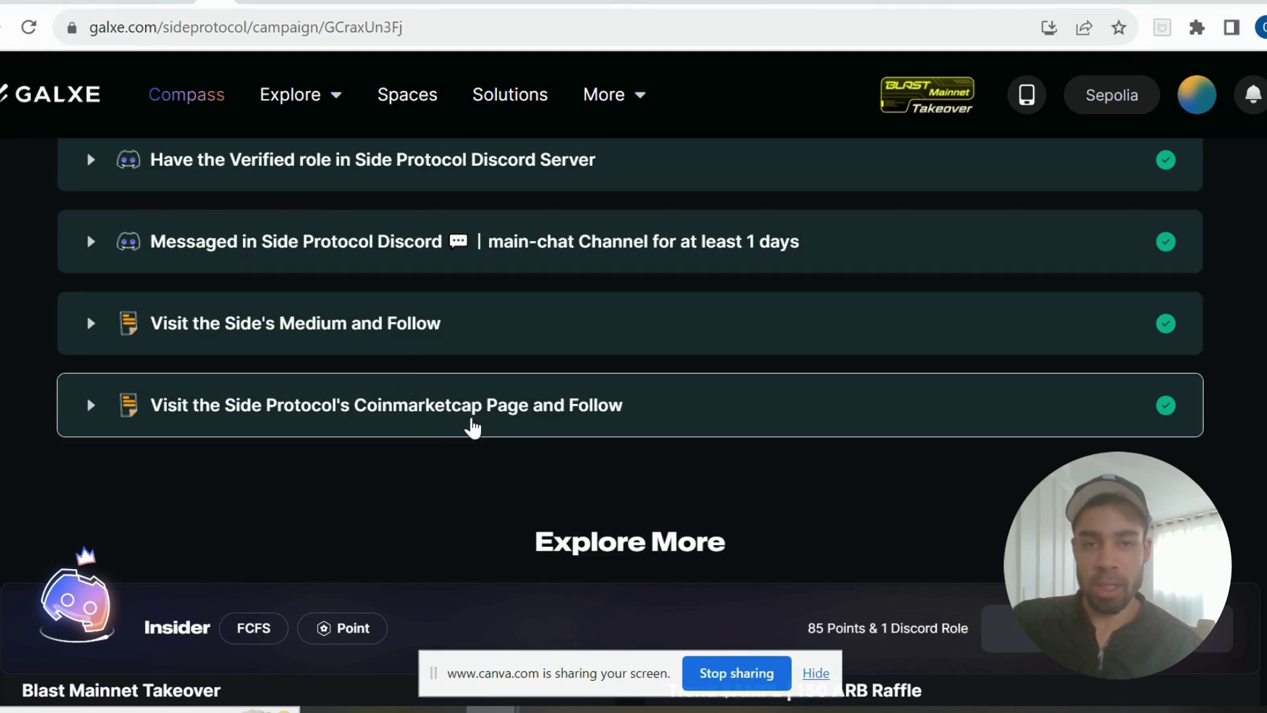
scroll(472, 426, "up", 5)
scroll(472, 426, "up", 5)
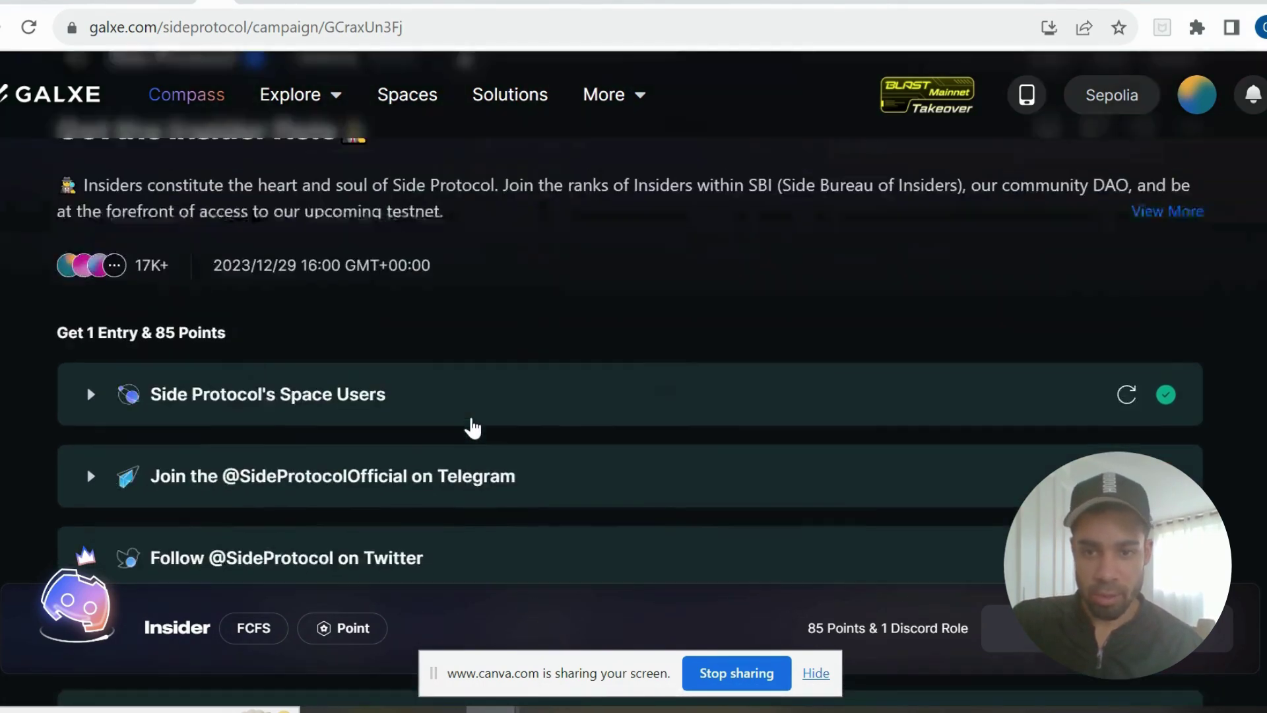
scroll(473, 426, "up", 2)
scroll(472, 426, "down", 2)
scroll(473, 426, "down", 2)
scroll(472, 426, "up", 4)
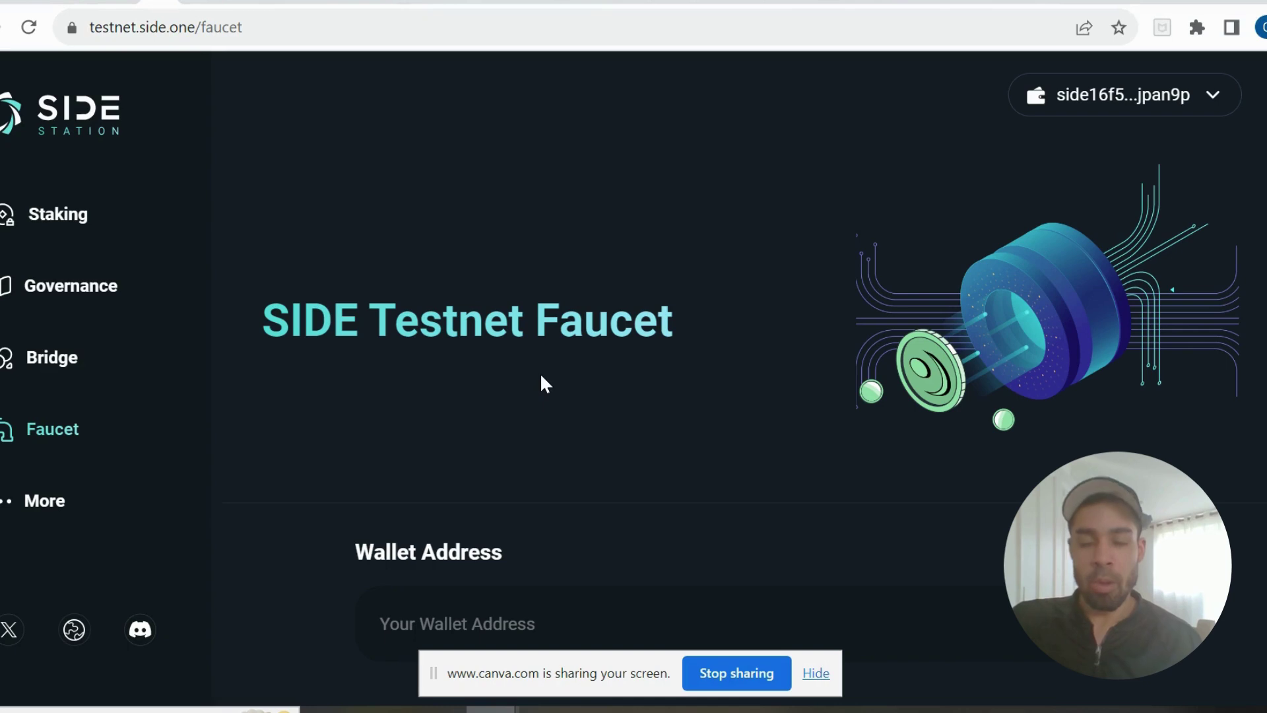
Return to the SIDE Testnet Faucet tab in Side Station
key("ctrl+Tab")
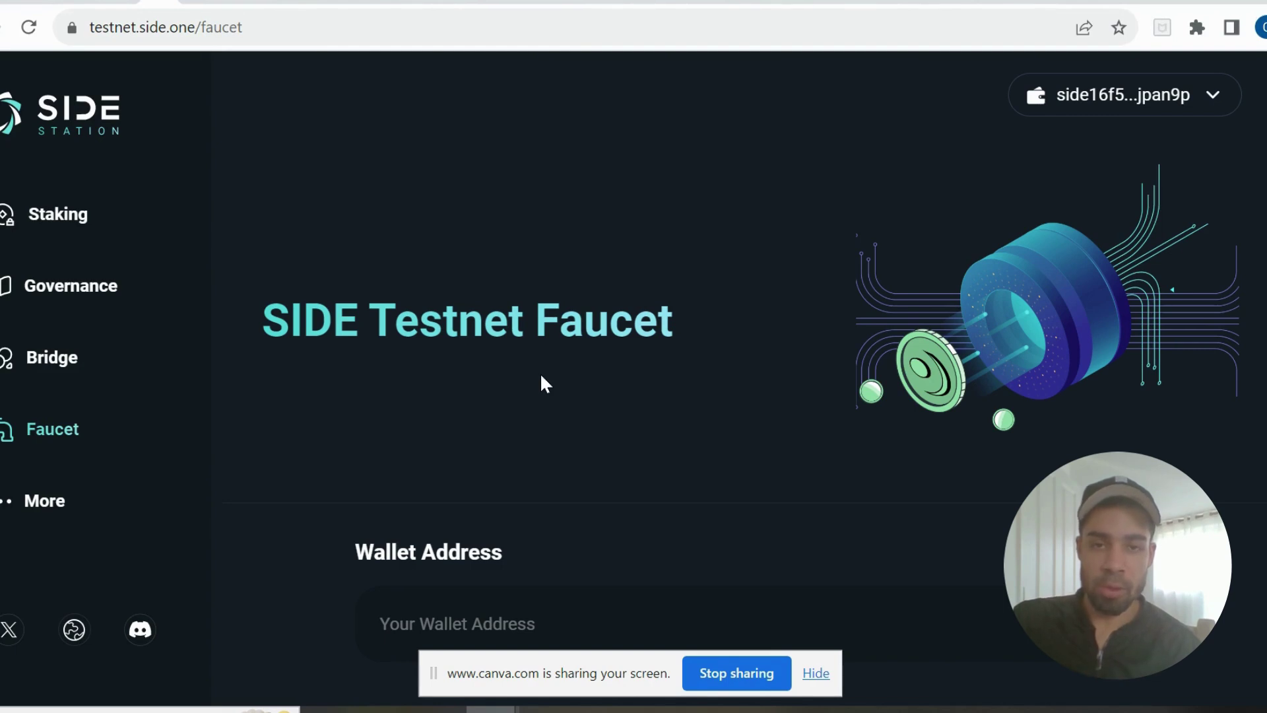
scroll(539, 372, "down", 1)
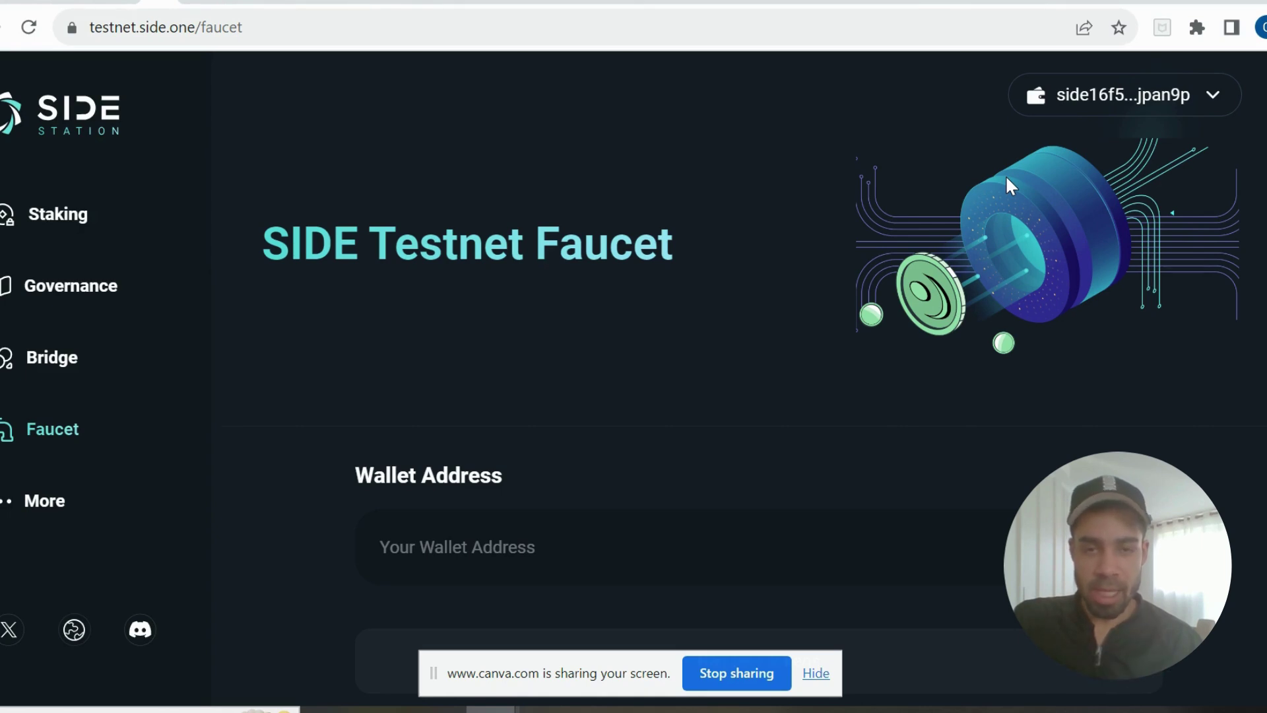
scroll(1005, 175, "down", 2)
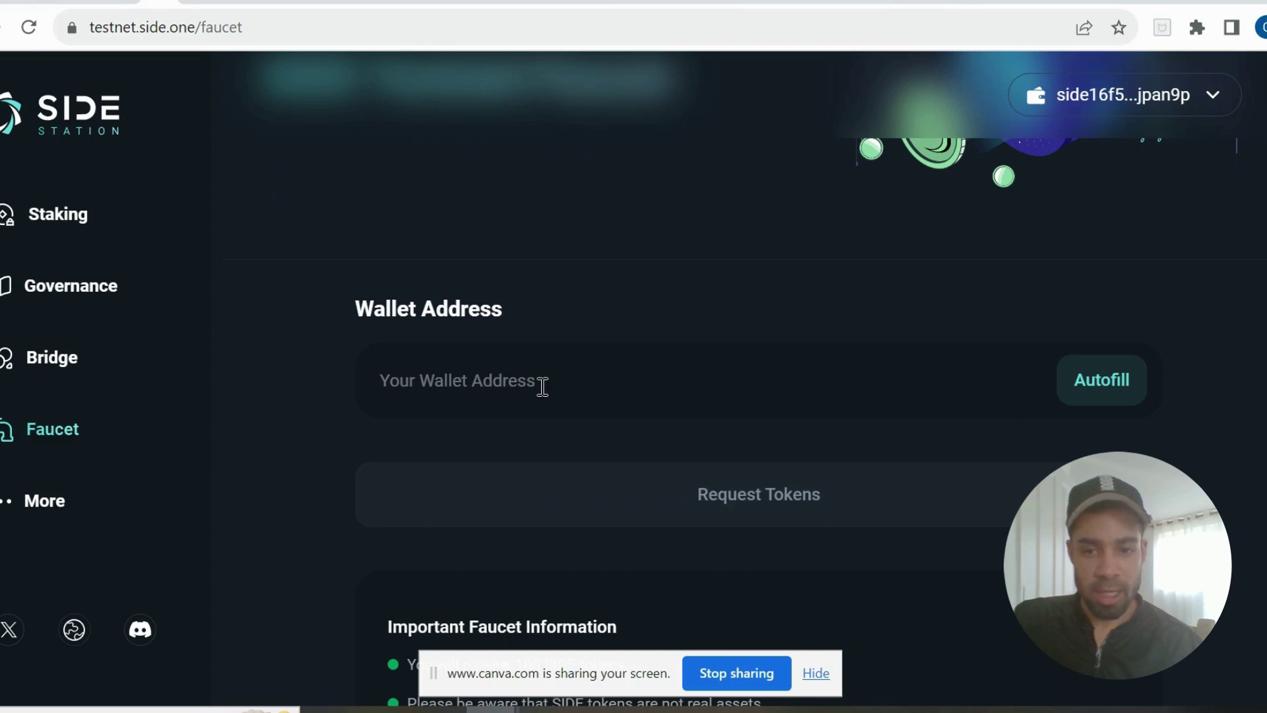
scroll(542, 386, "up", 2)
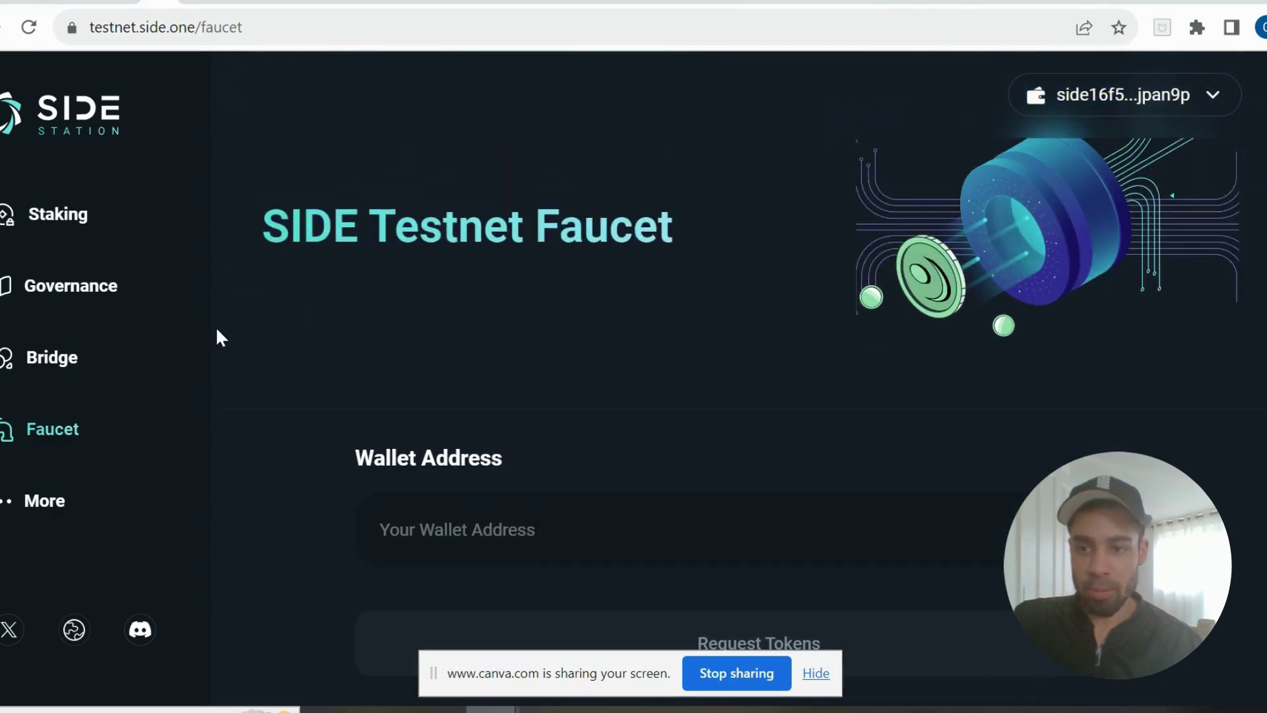
Review the staking dashboard's 4 staked SIDE, then go to Bridge Your Assets
left_click(63, 219)
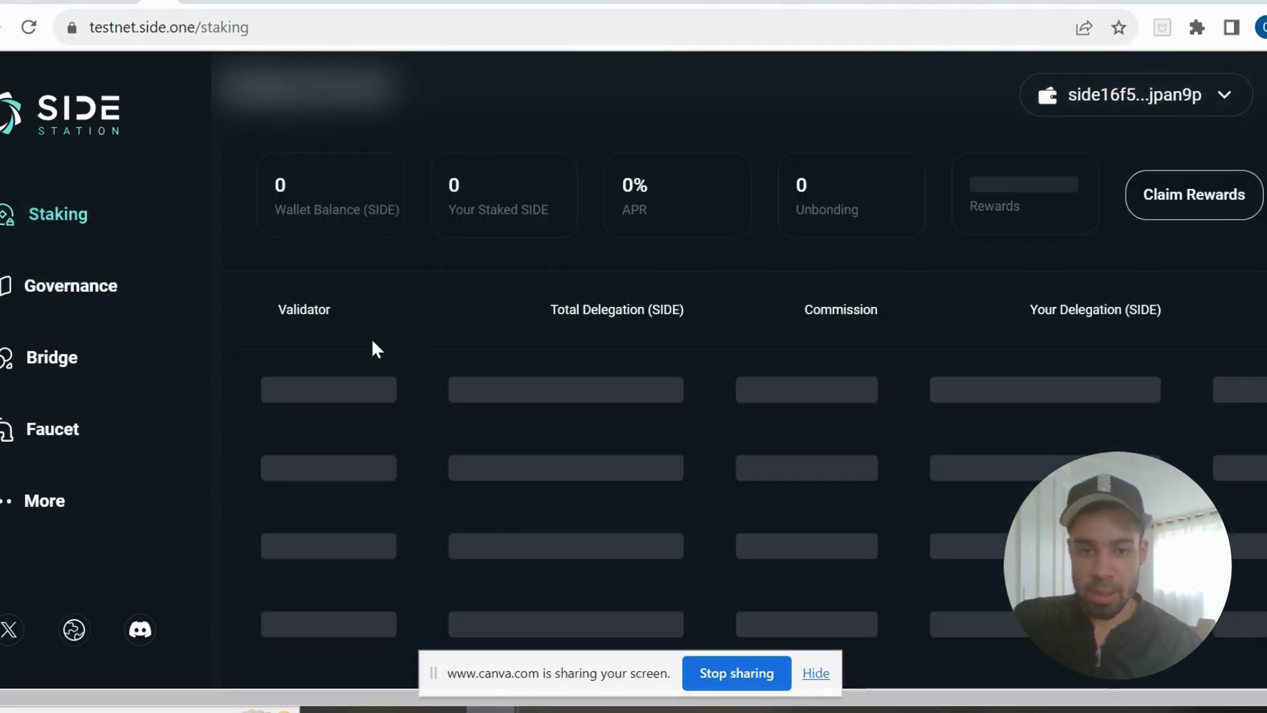
scroll(699, 411, "down", 4)
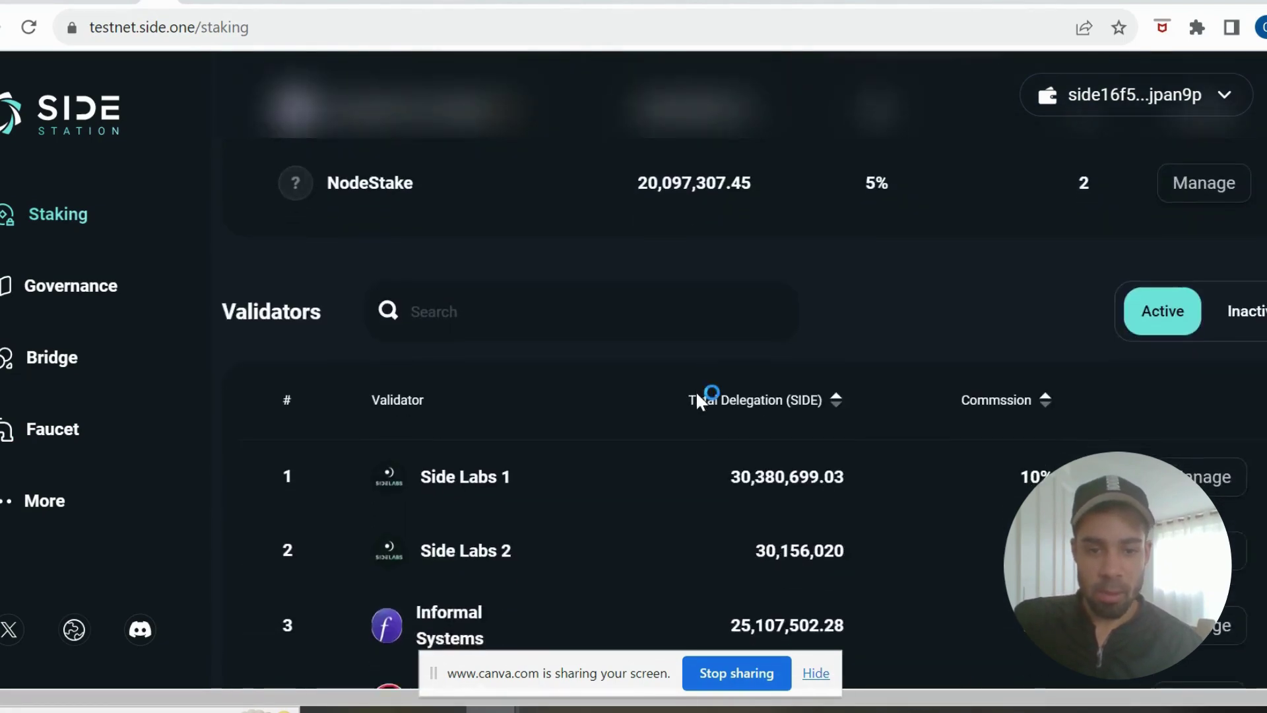
scroll(697, 400, "down", 4)
scroll(696, 399, "down", 2)
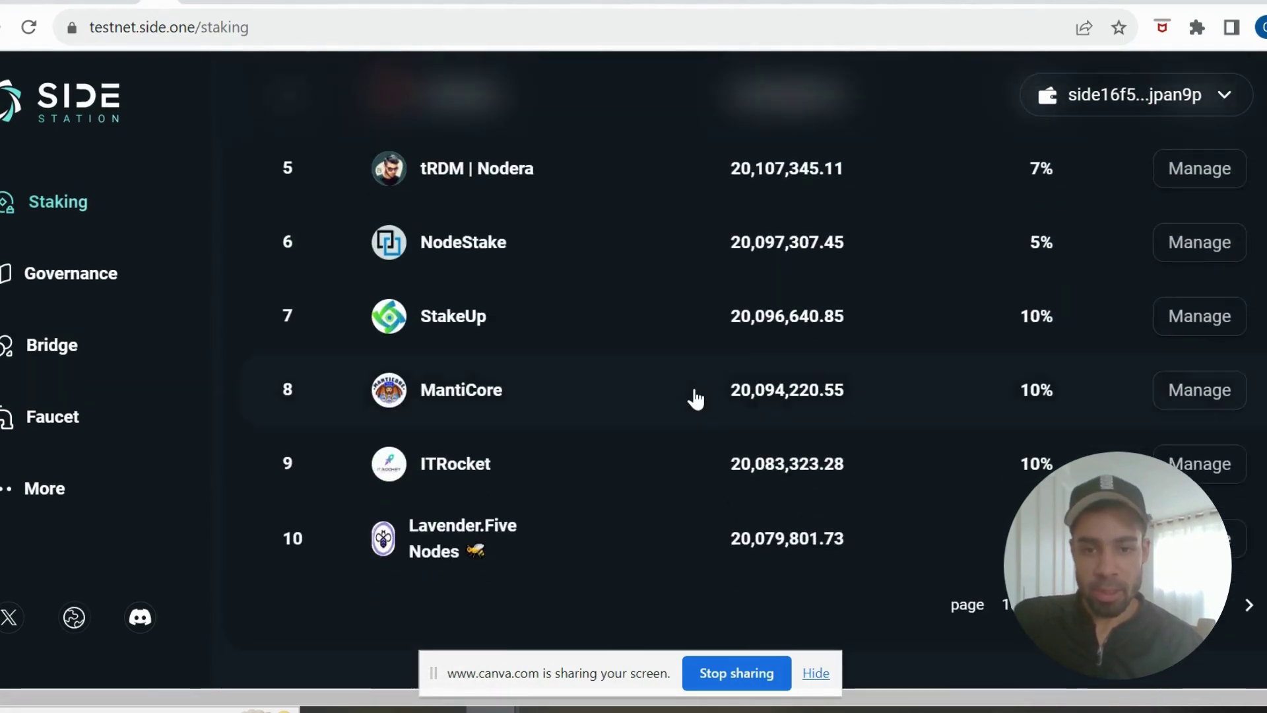
scroll(696, 399, "up", 8)
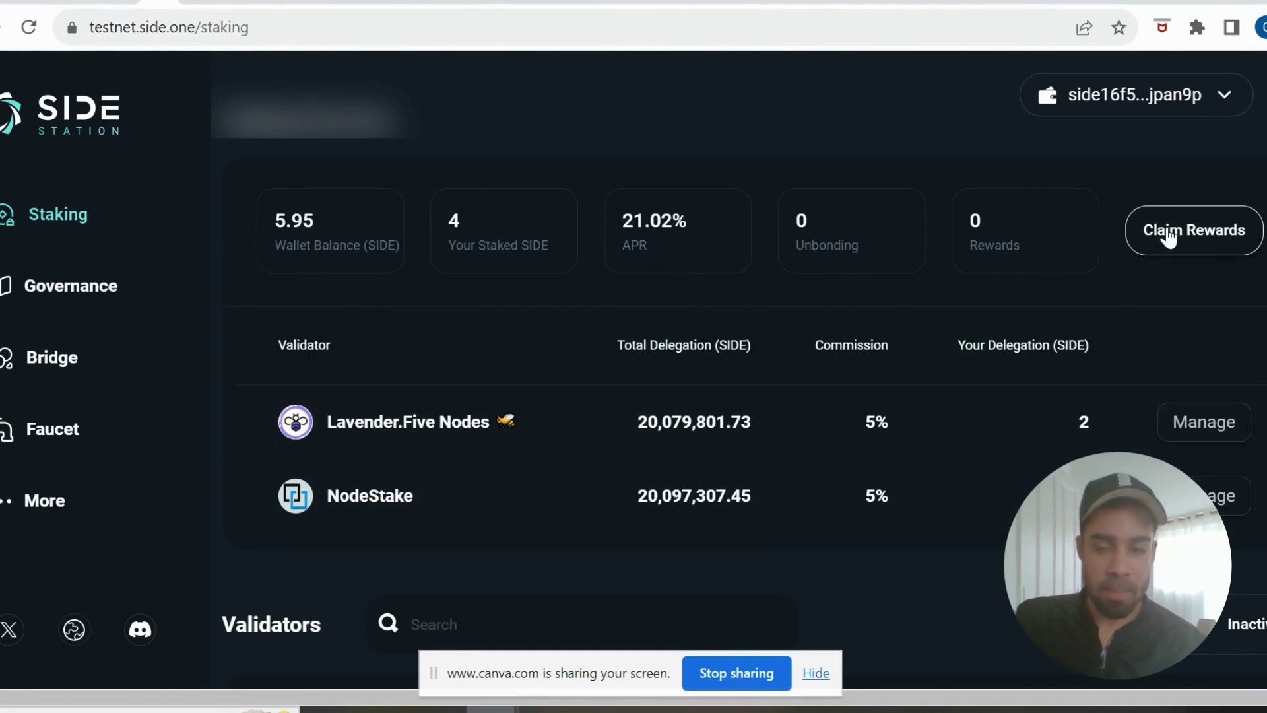
left_click(53, 357)
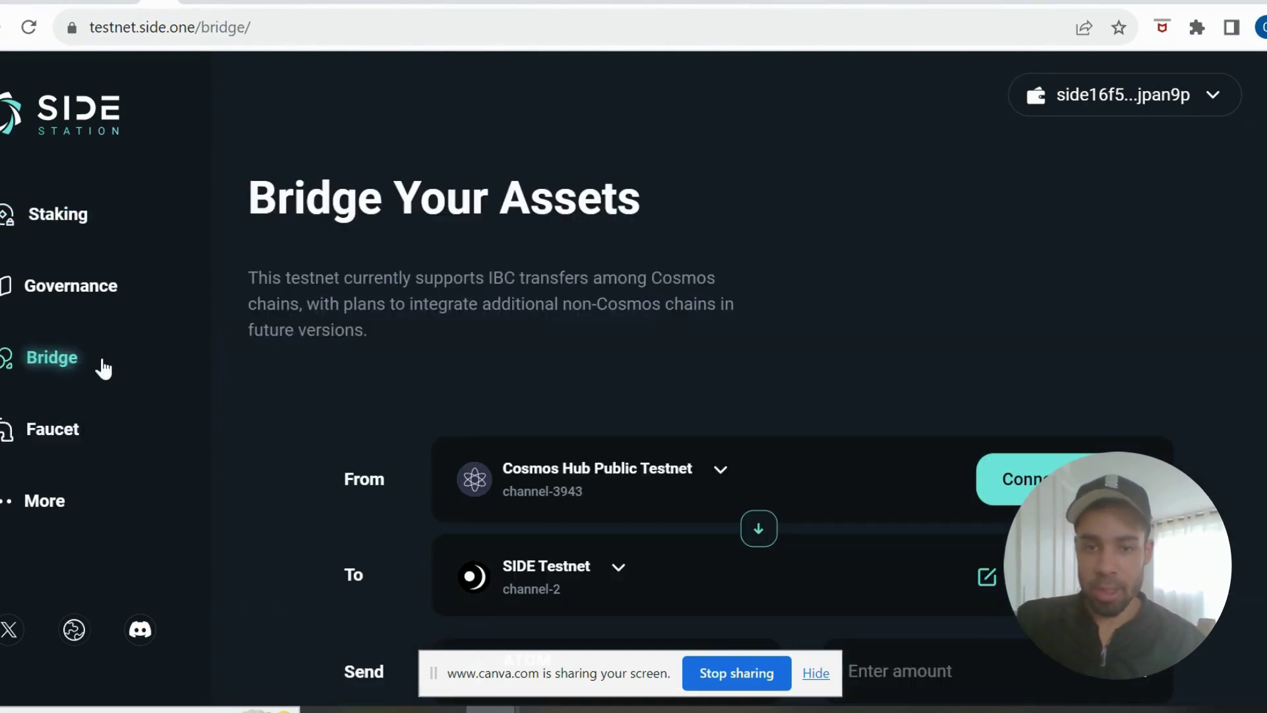
scroll(613, 441, "down", 2)
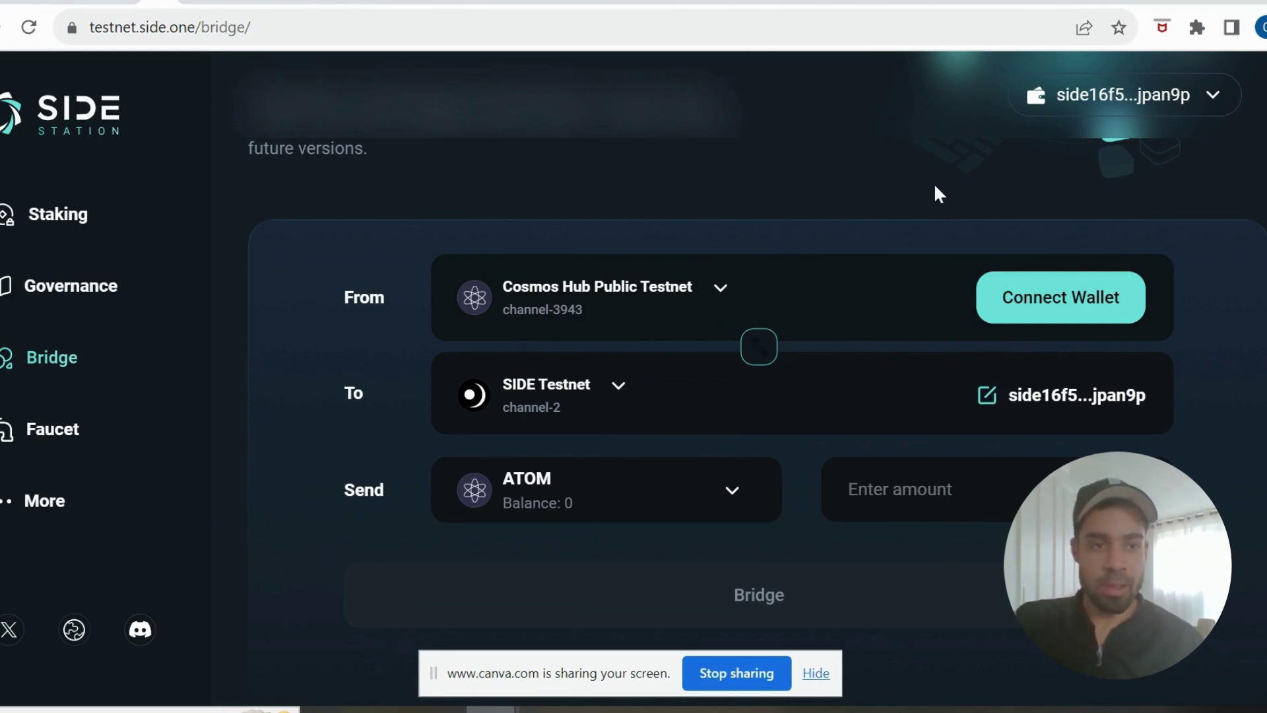
Open Keplr's Airdrops wallet, review and dismiss the one new token, showing 5.95 USIDE
left_click(1197, 27)
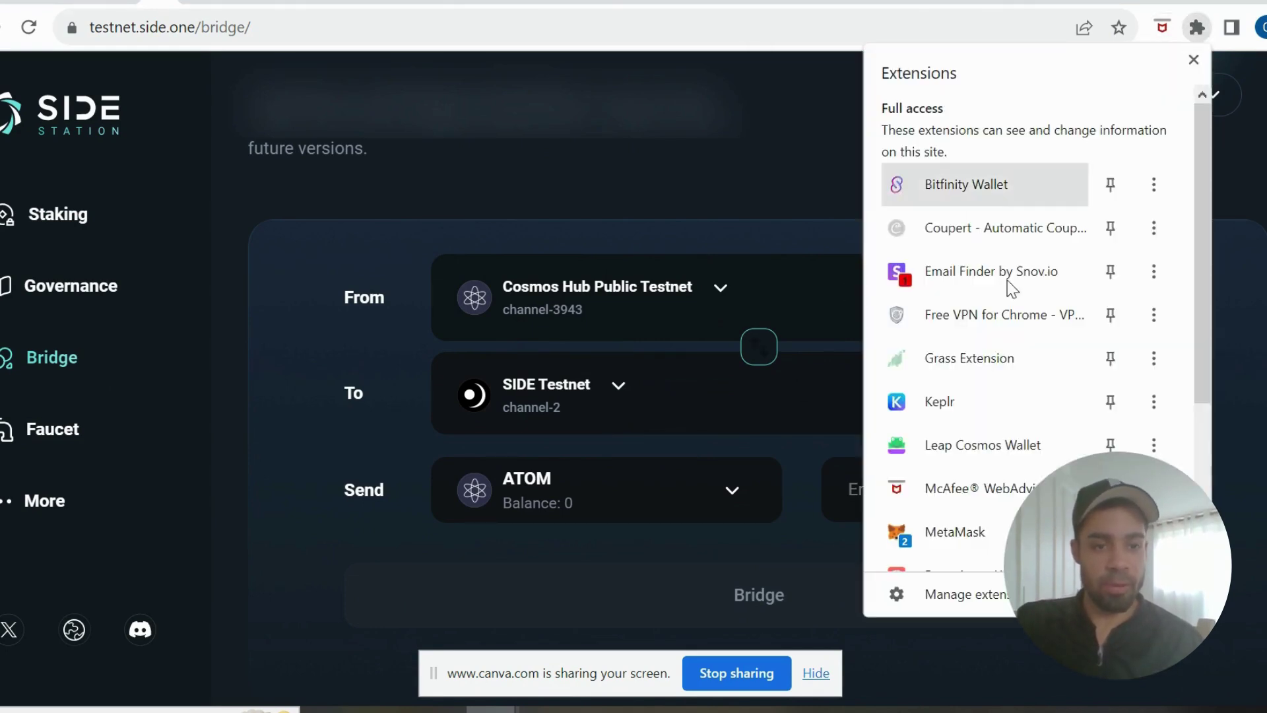
left_click(939, 417)
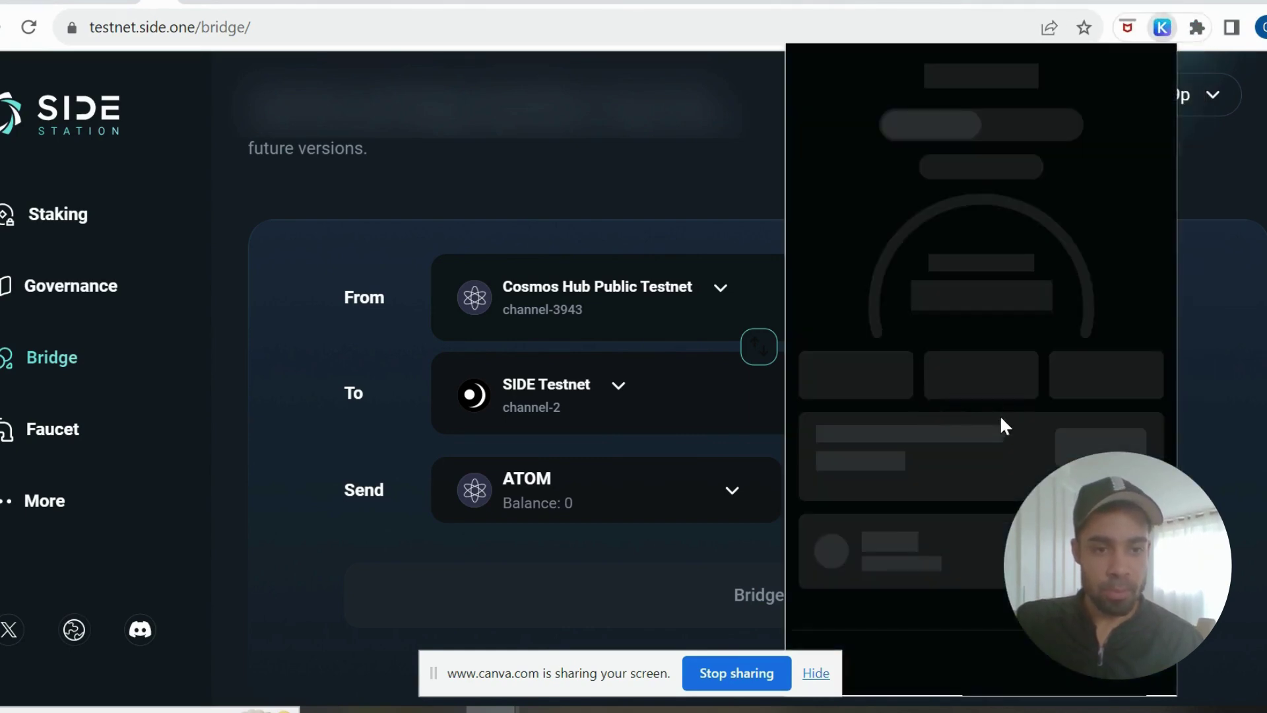
scroll(997, 429, "down", 3)
scroll(997, 429, "down", 3)
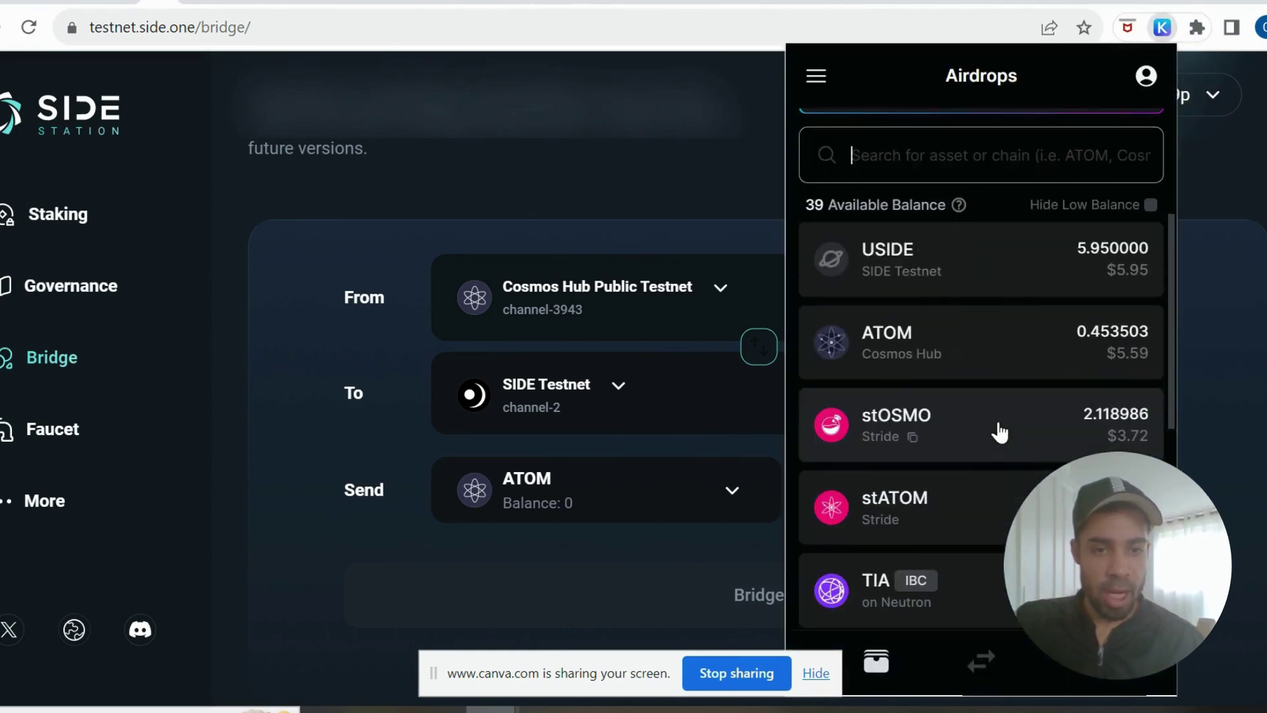
scroll(978, 446, "up", 3)
scroll(979, 445, "up", 3)
scroll(980, 436, "down", 6)
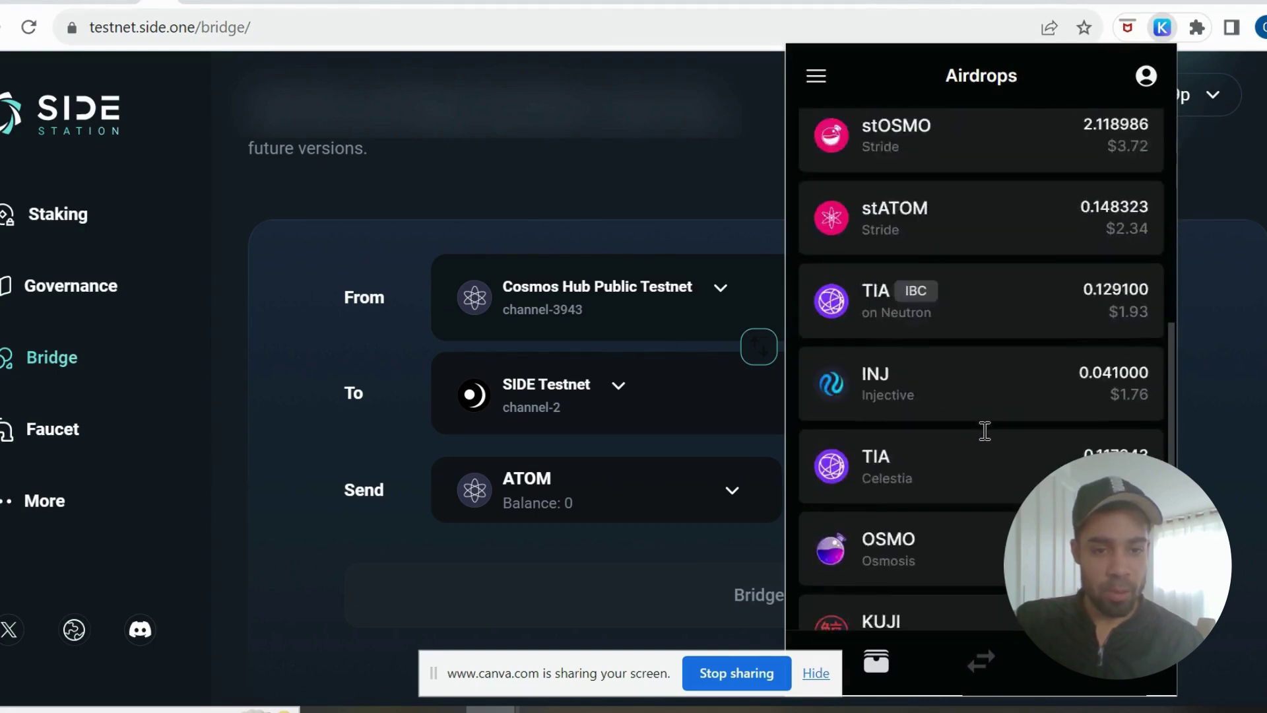
scroll(985, 432, "down", 3)
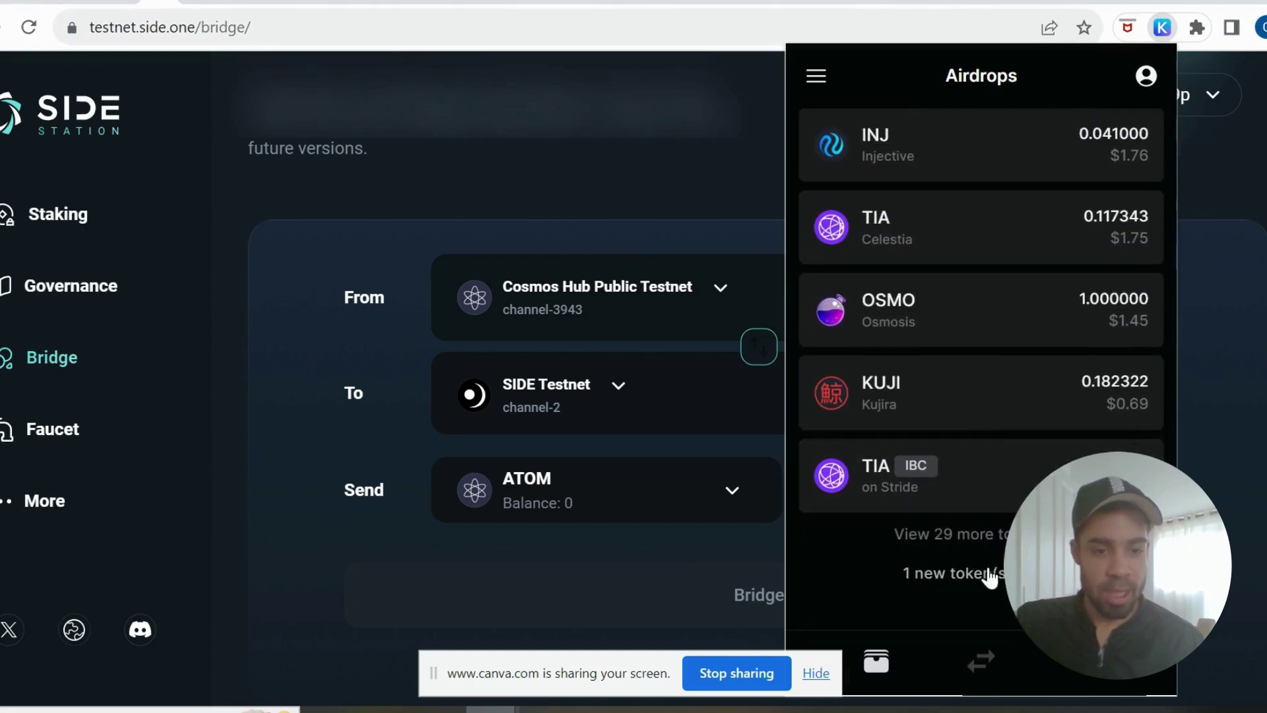
left_click(958, 572)
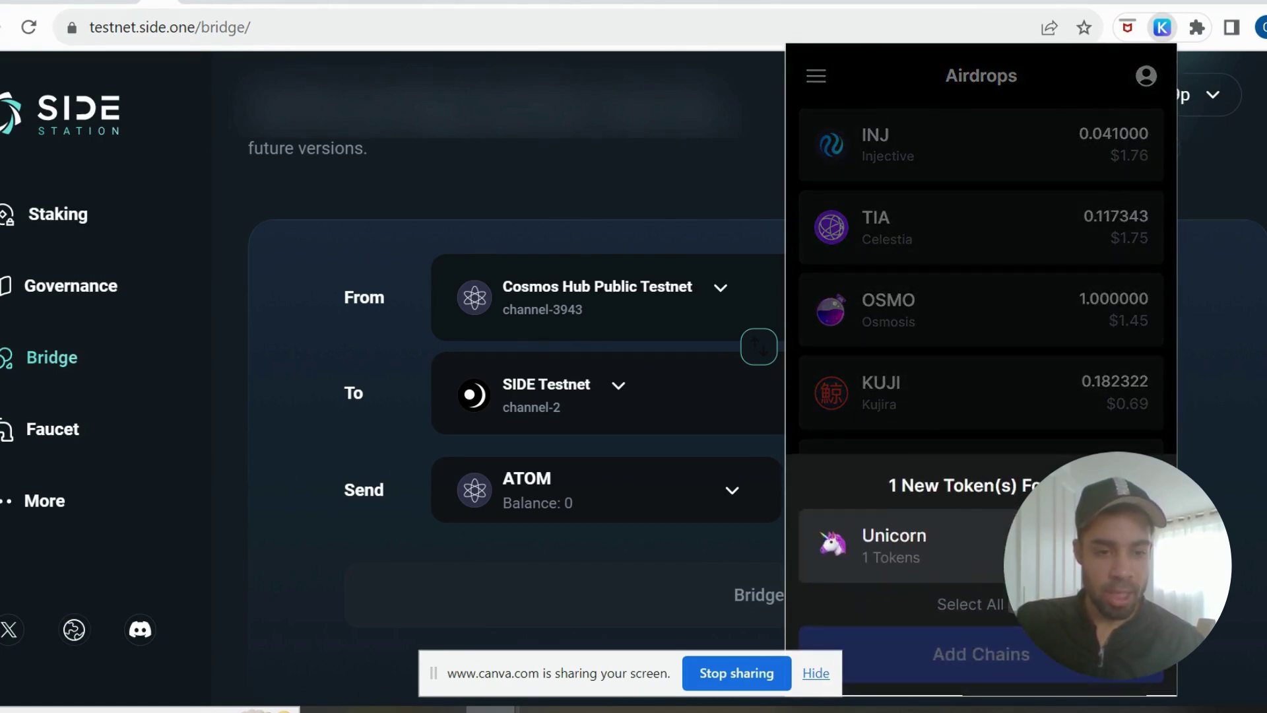
left_click(993, 389)
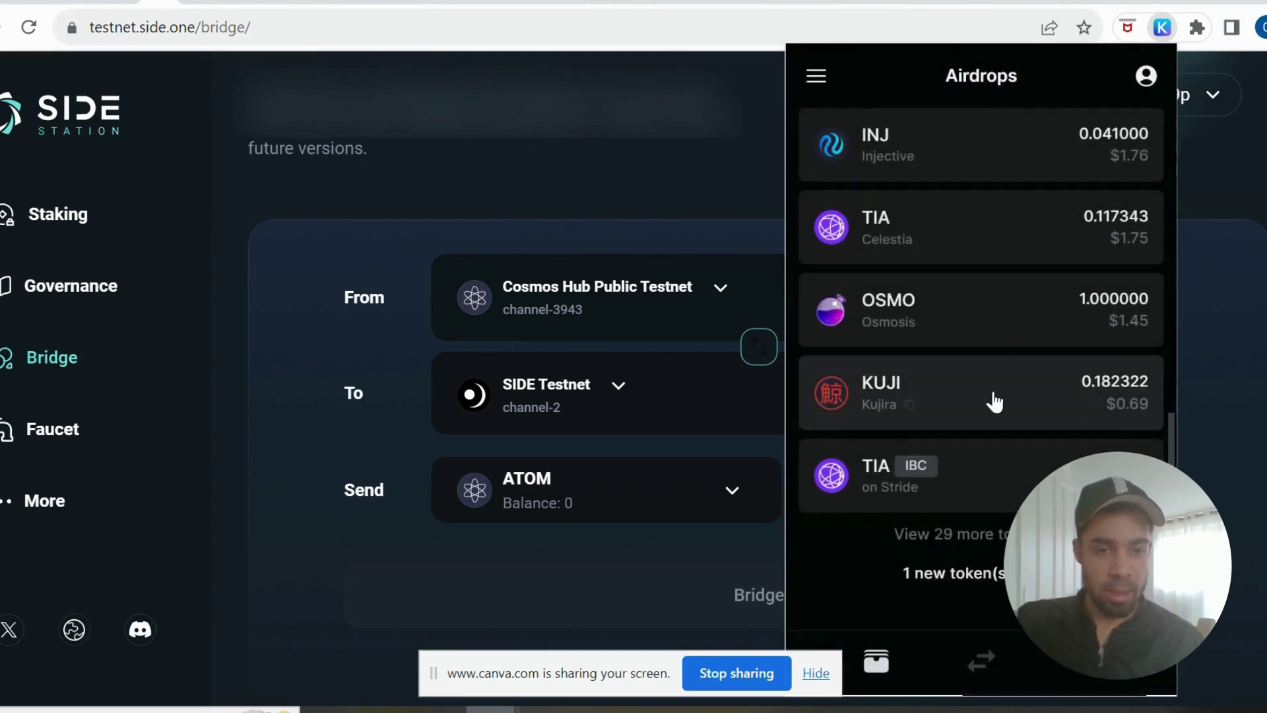
scroll(956, 208, "up", 2)
scroll(956, 208, "up", 5)
scroll(961, 298, "down", 3)
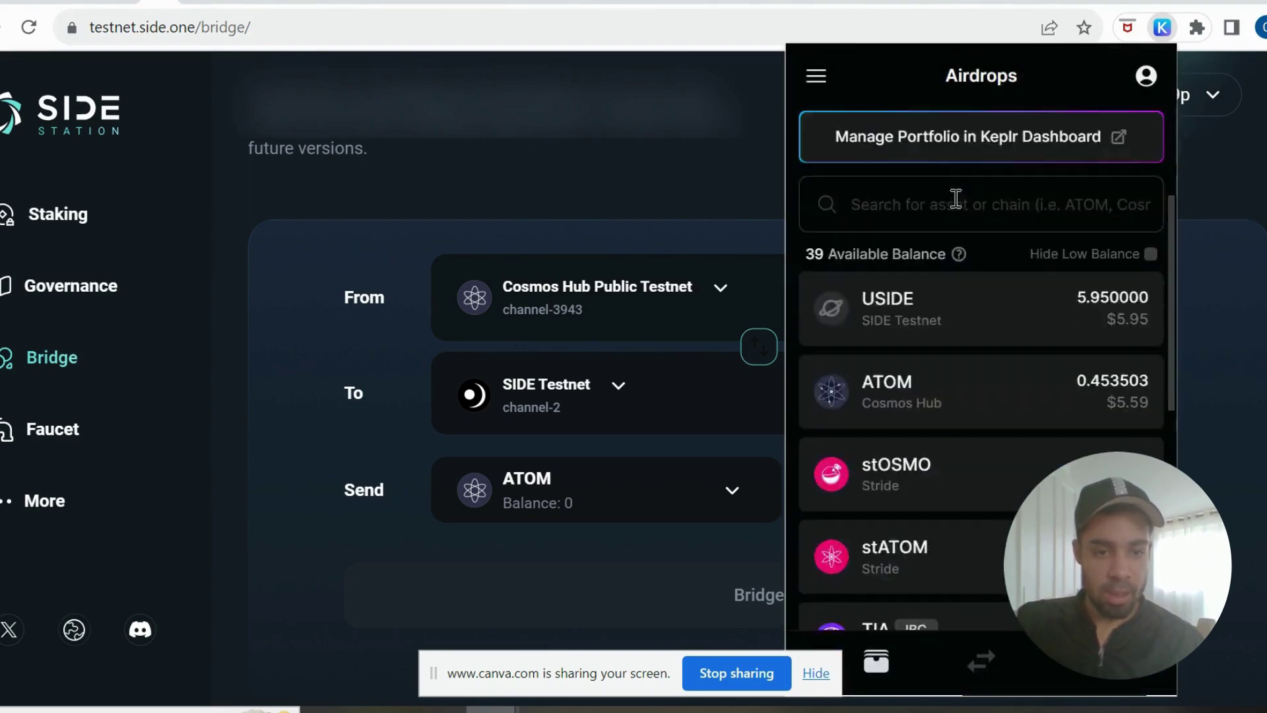
scroll(965, 347, "down", 2)
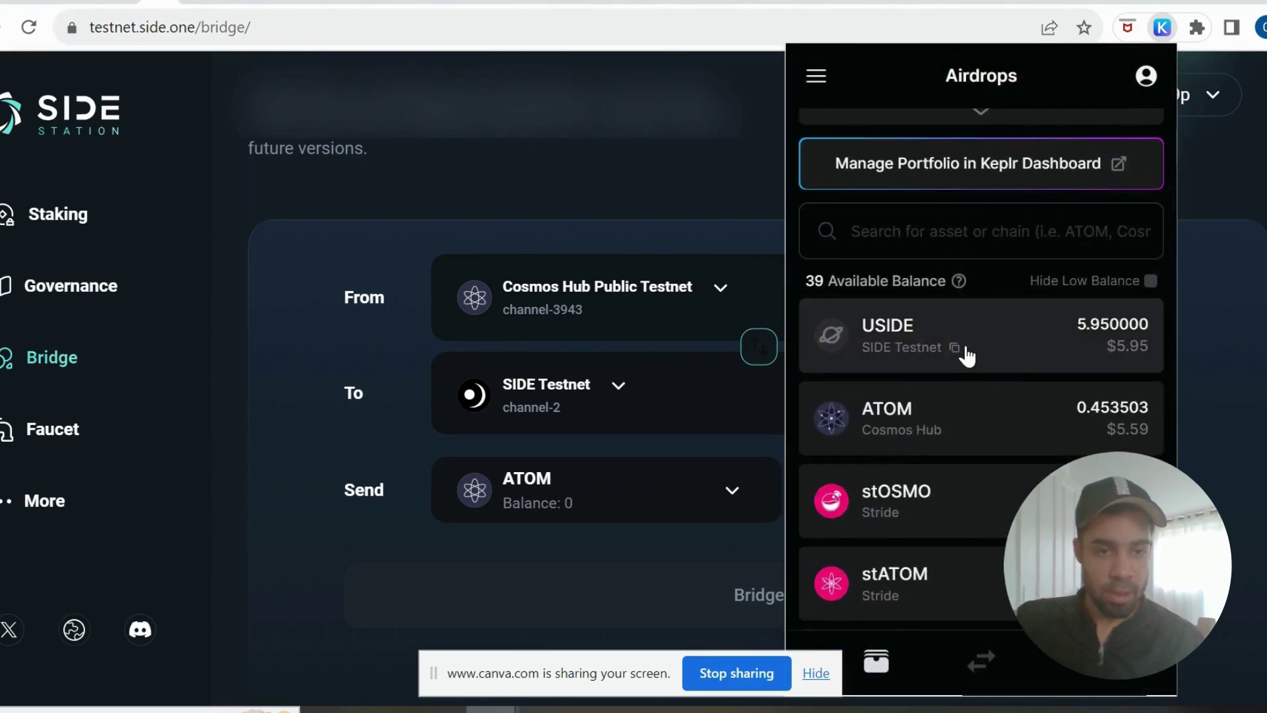
left_click(966, 347)
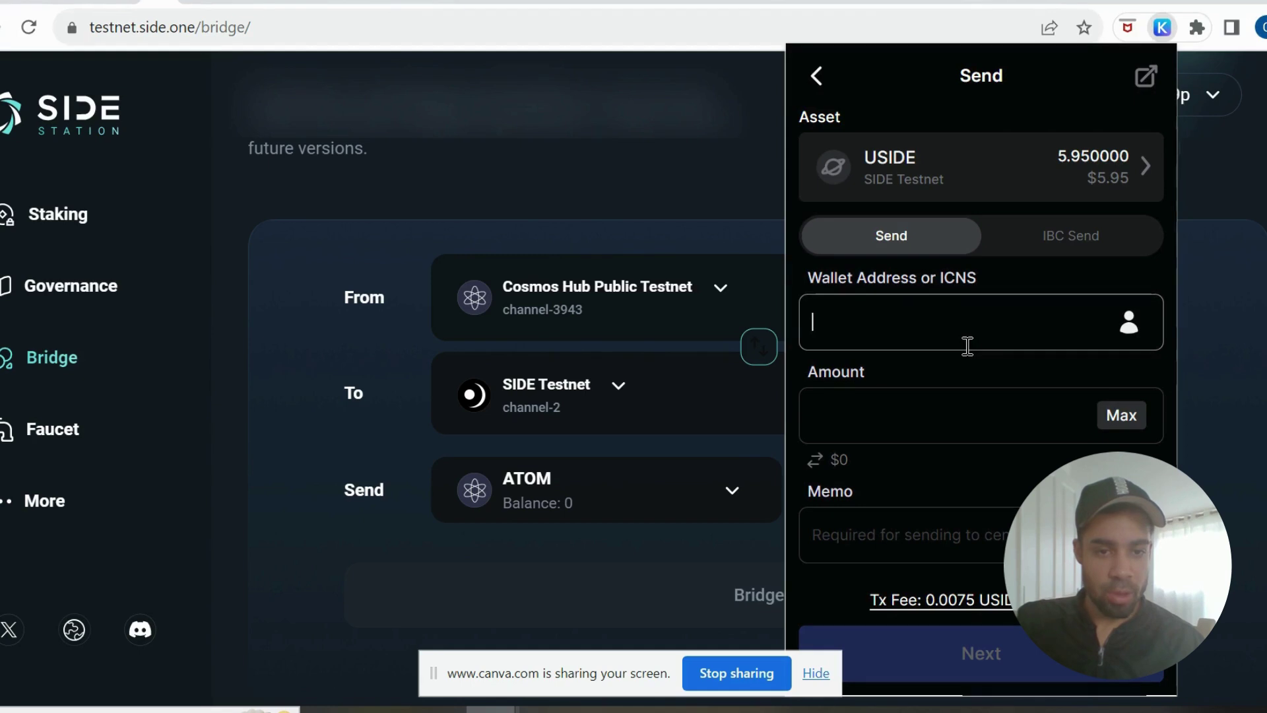
left_click(891, 327)
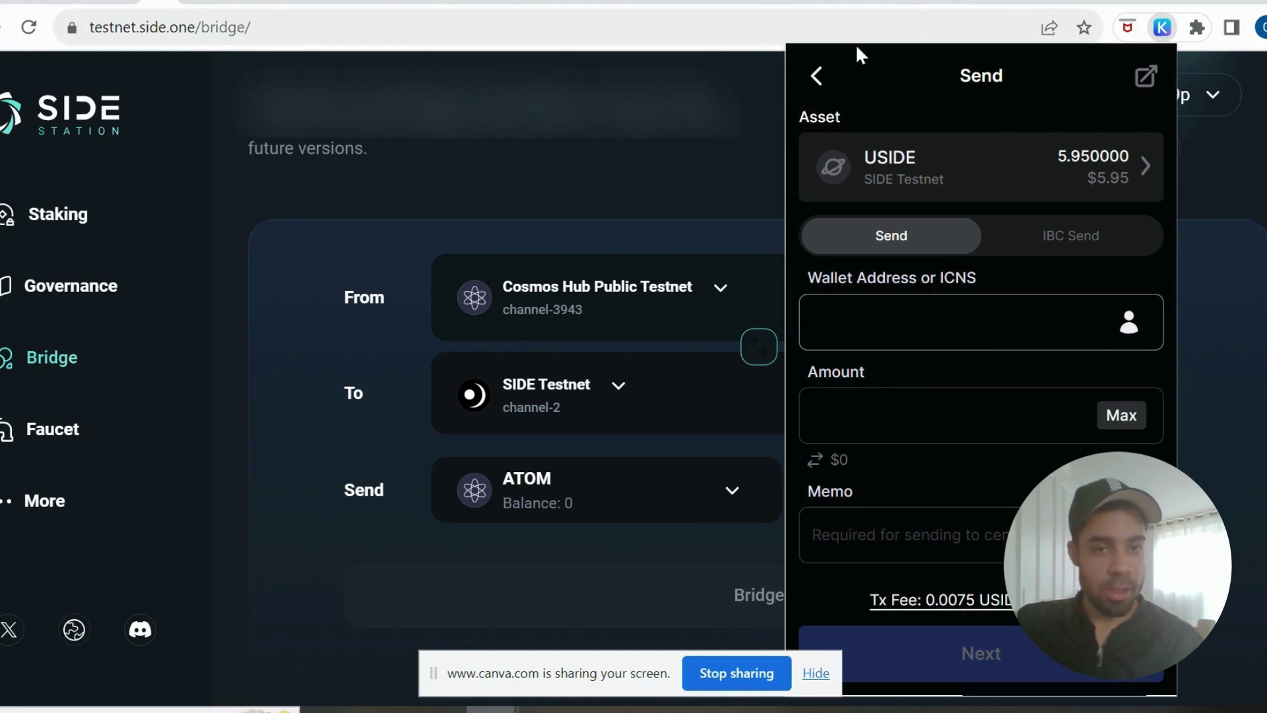
left_click(820, 77)
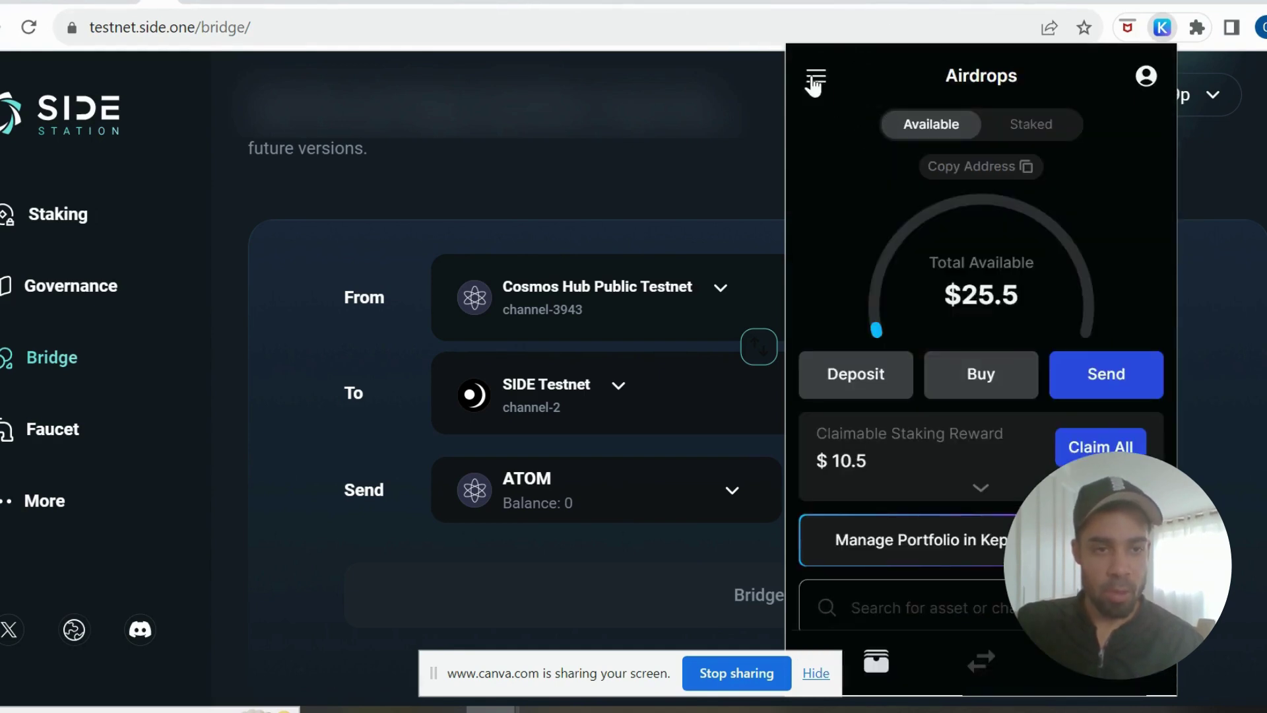
left_click(815, 79)
left_click(1122, 145)
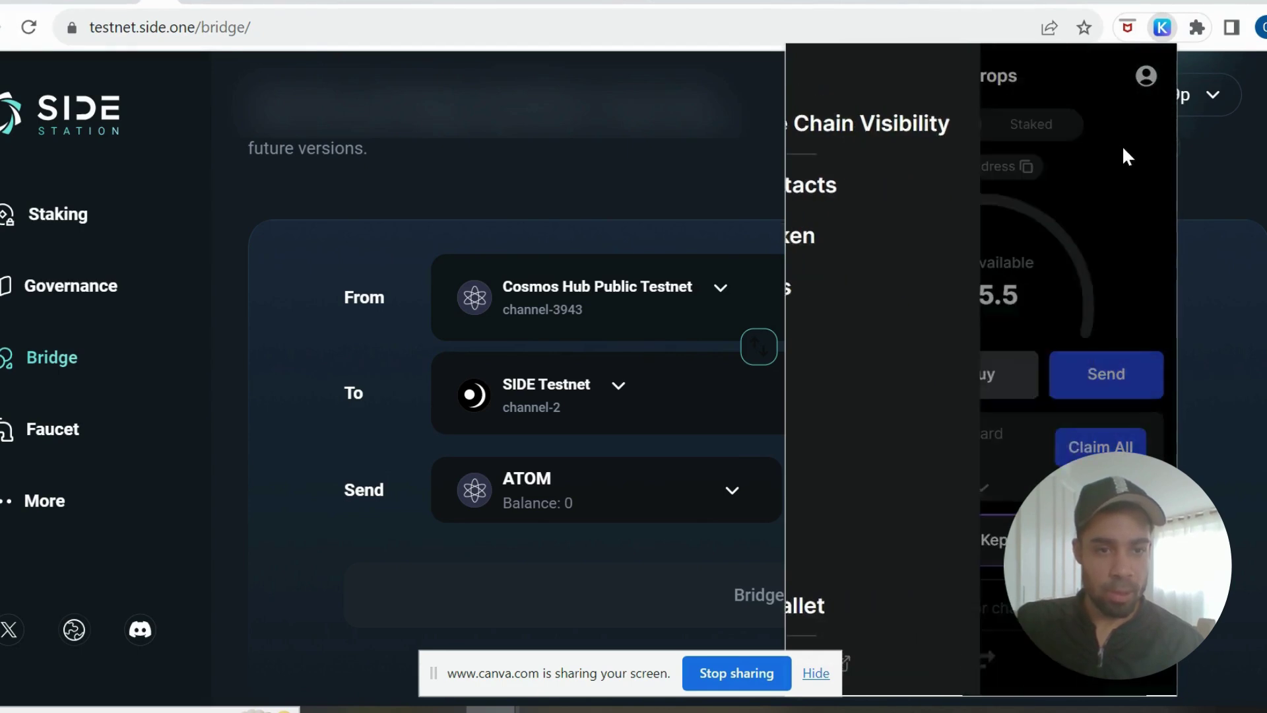
left_click(1146, 76)
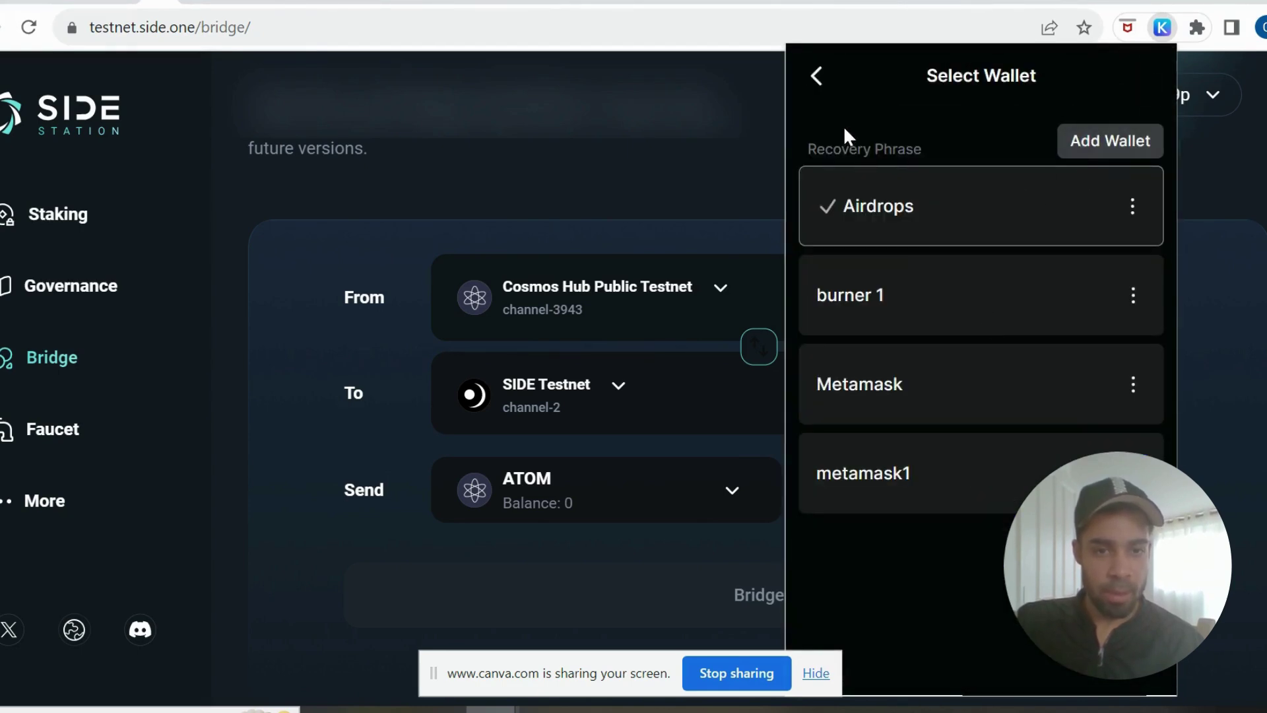
left_click(818, 77)
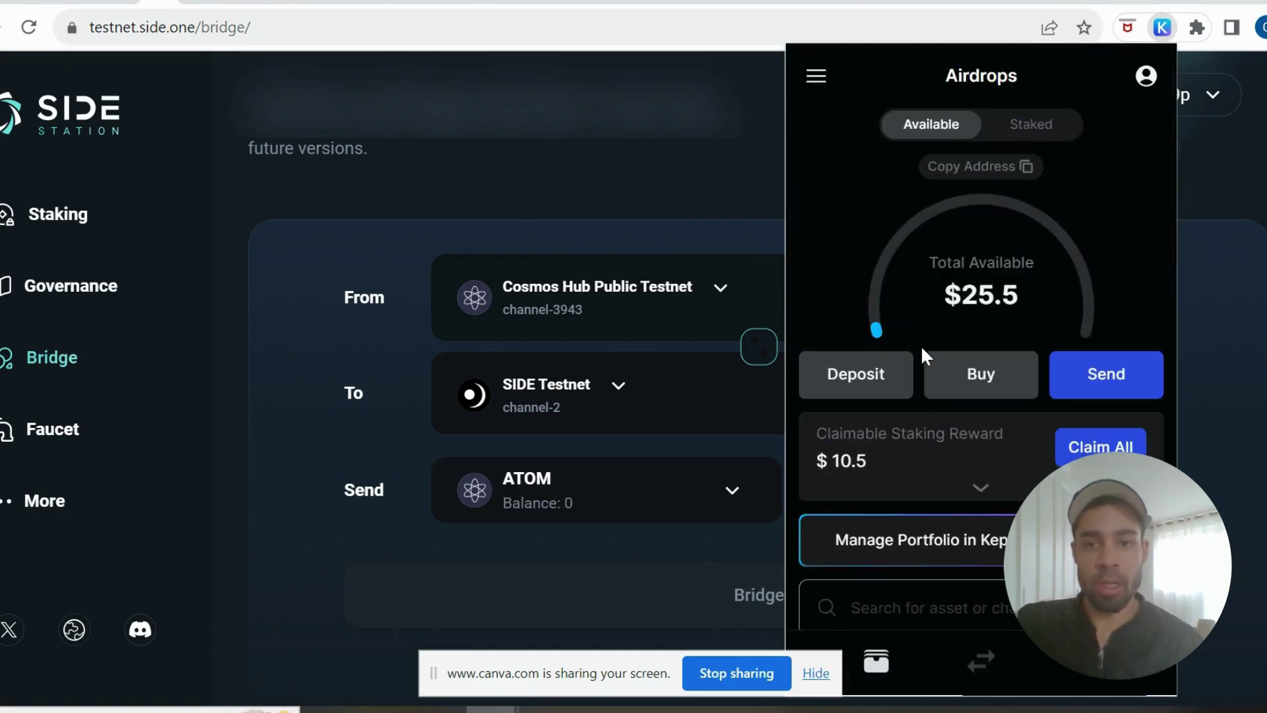
Dismiss the Keplr popup to reveal the full Side Station bridge page
left_click(473, 344)
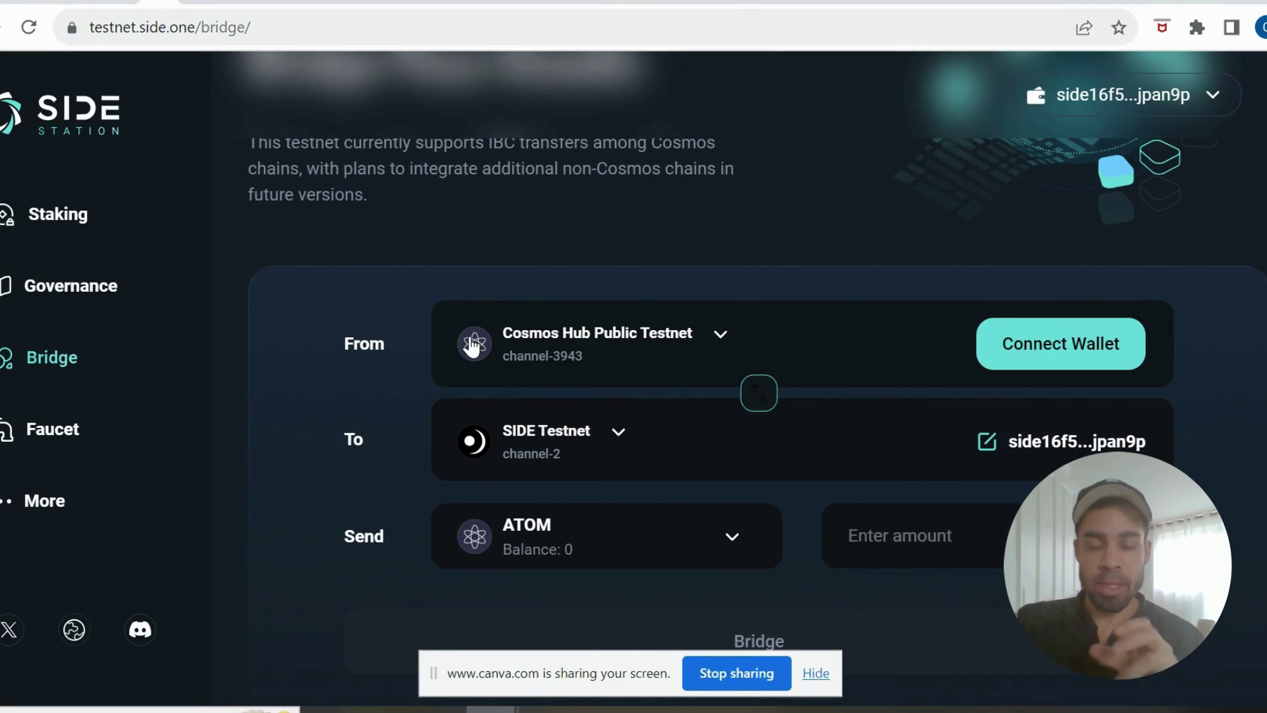